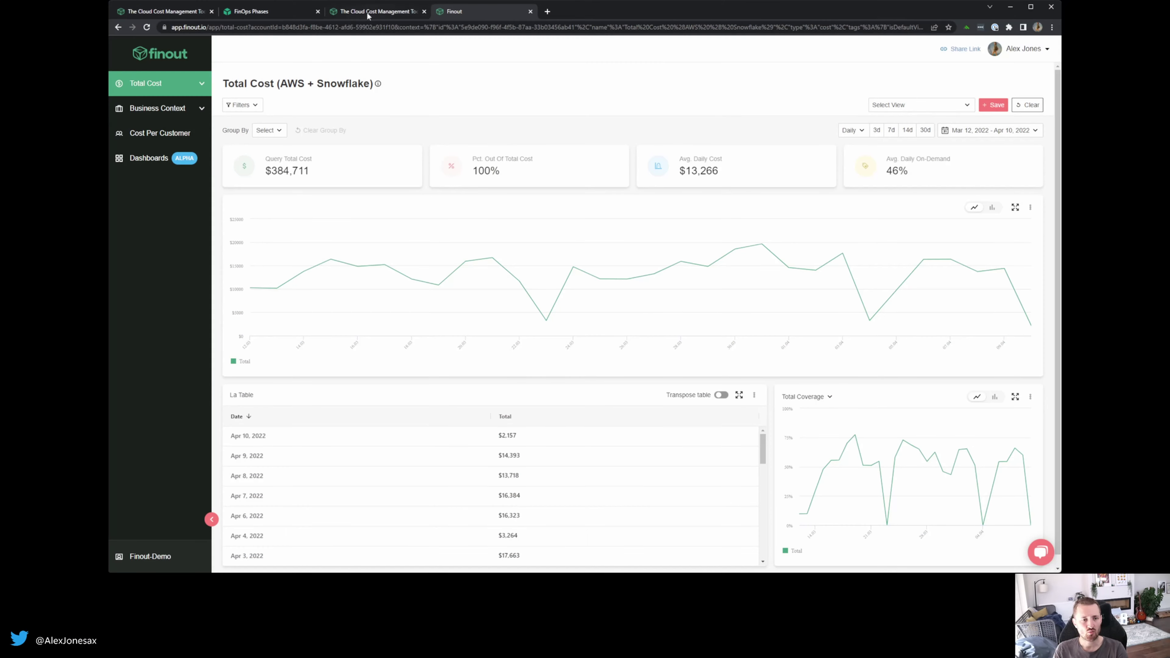
- Switch to the FinOps Phases page and scroll through its Inform, Optimize and Operate sections
click(251, 11)
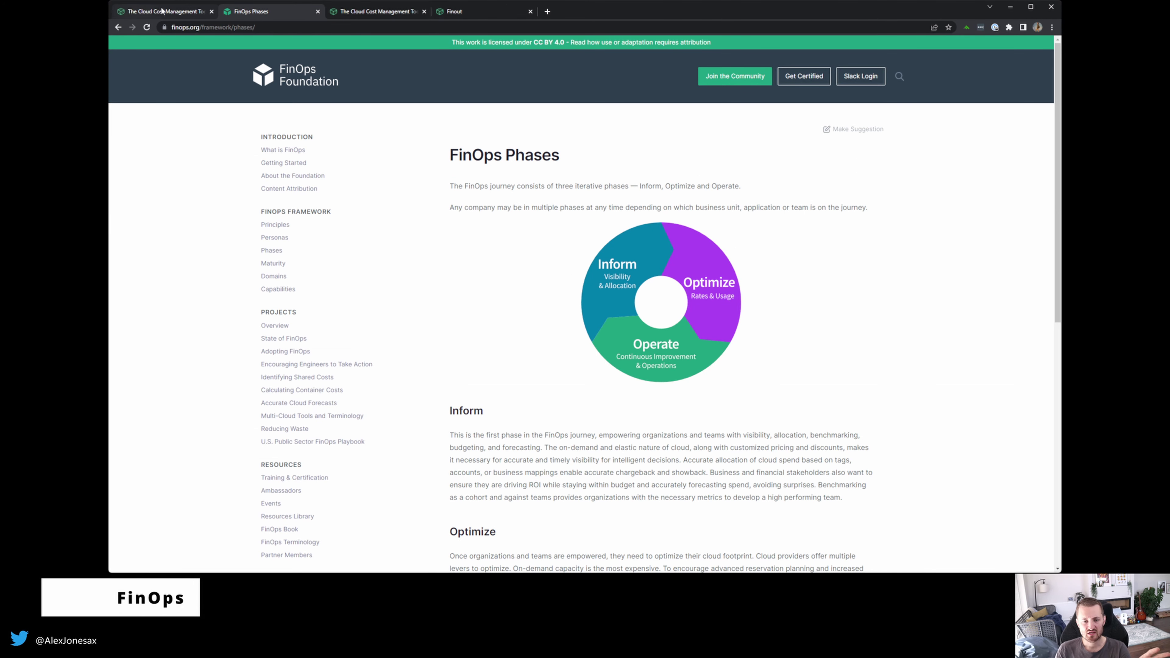
scroll(915, 207, down, 4)
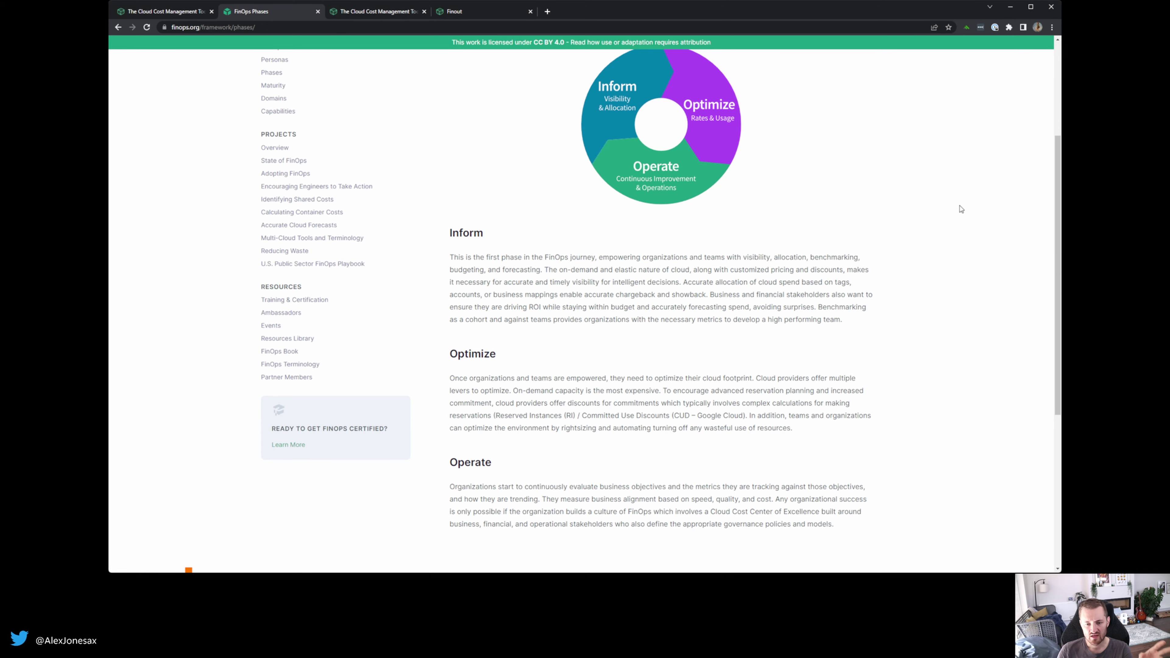
scroll(959, 208, down, 2)
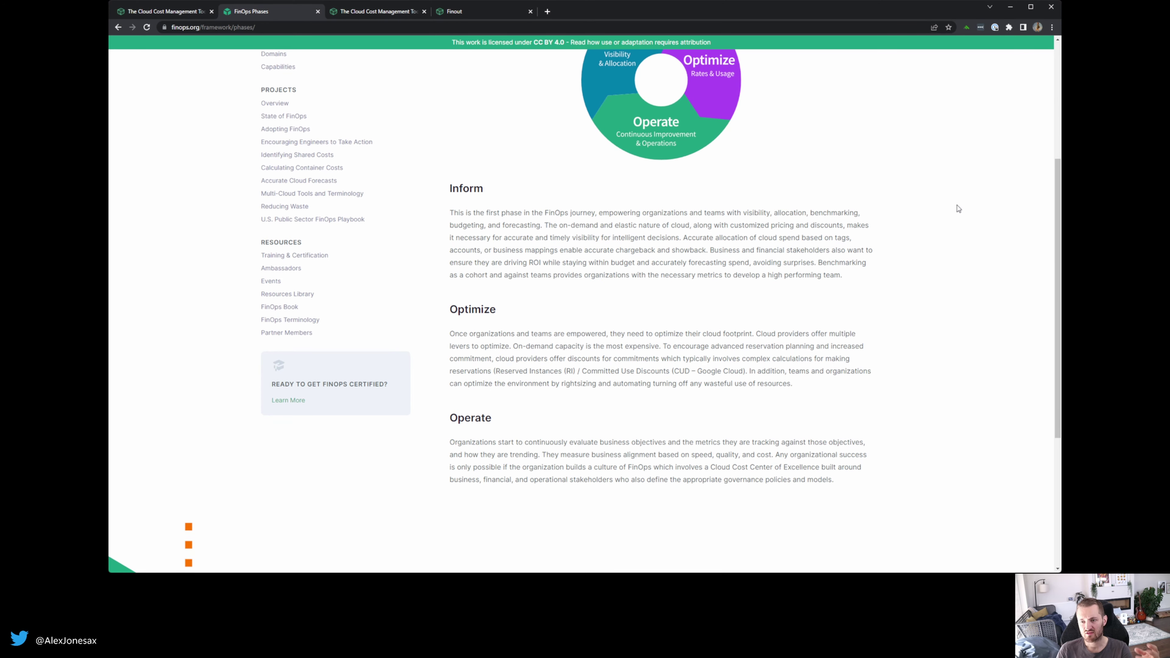
scroll(957, 210, up, 3)
scroll(957, 209, up, 1)
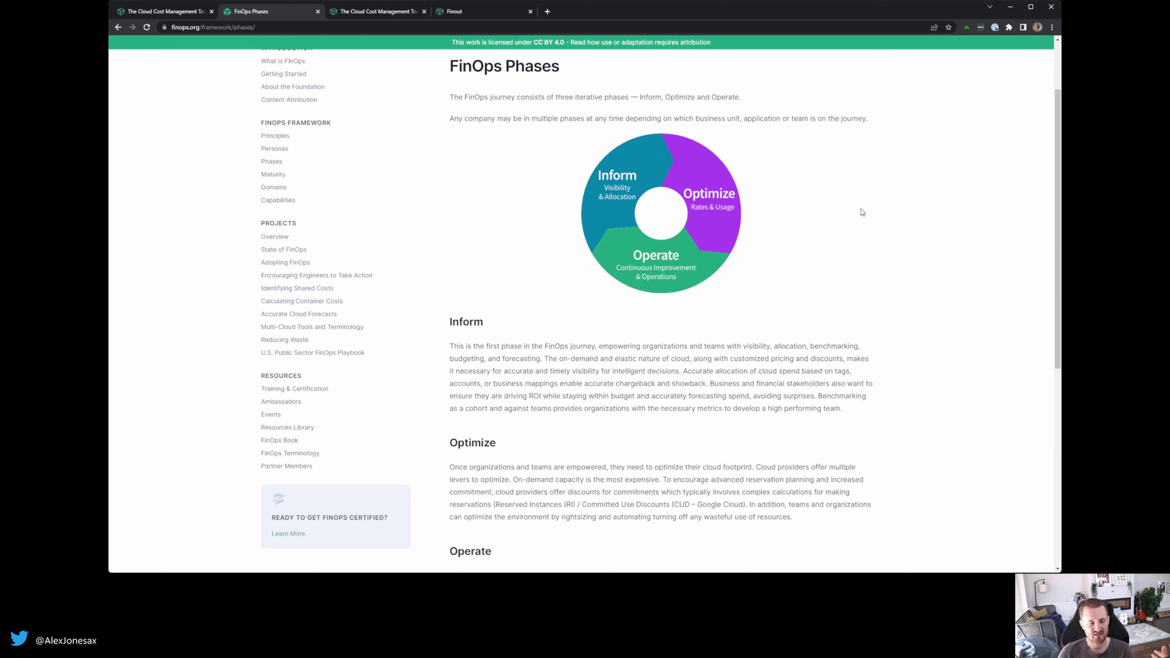
- Open the FinOps Framework Personas page and scroll through the role cards
click(274, 148)
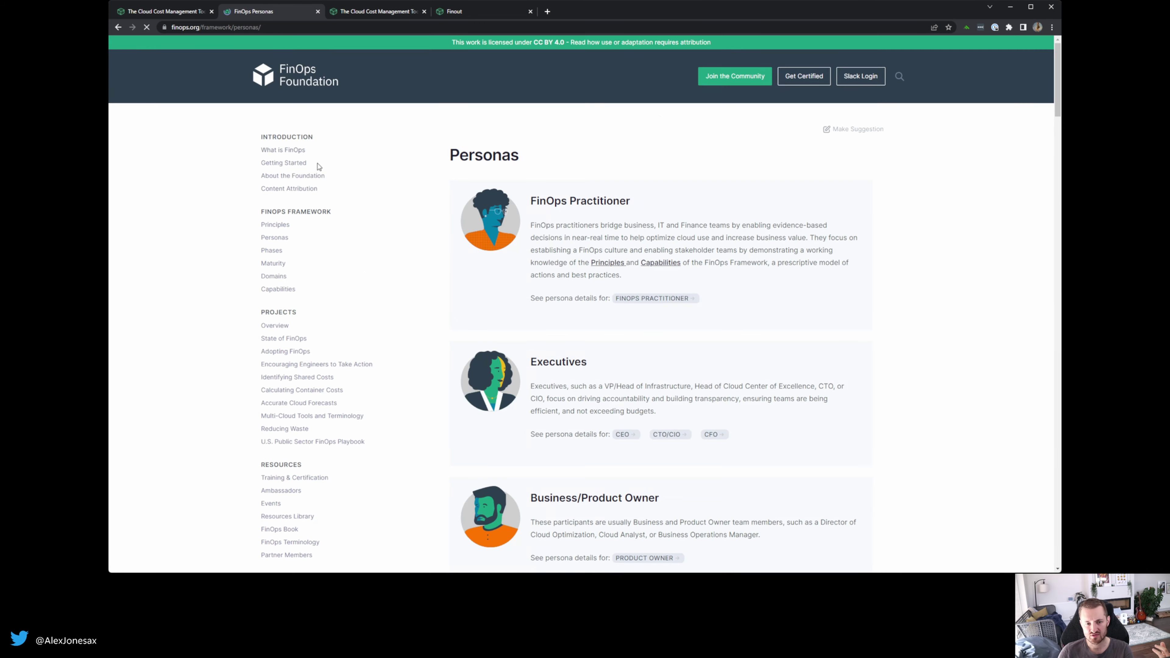
scroll(593, 242, down, 3)
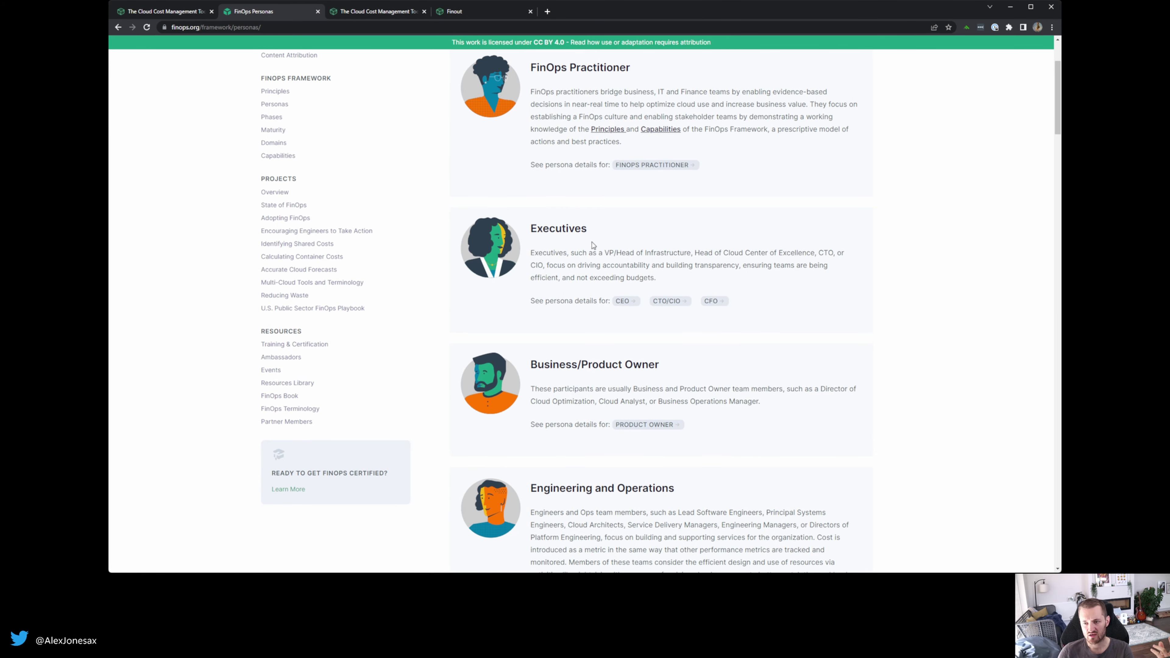
scroll(705, 251, down, 1)
- Select and then deselect the Business/Product Owner heading text, and scroll back up
mouse_move(605, 323)
mouse_down()
mouse_move(665, 325)
mouse_move(590, 321)
mouse_up()
click(666, 324)
double_click(627, 323)
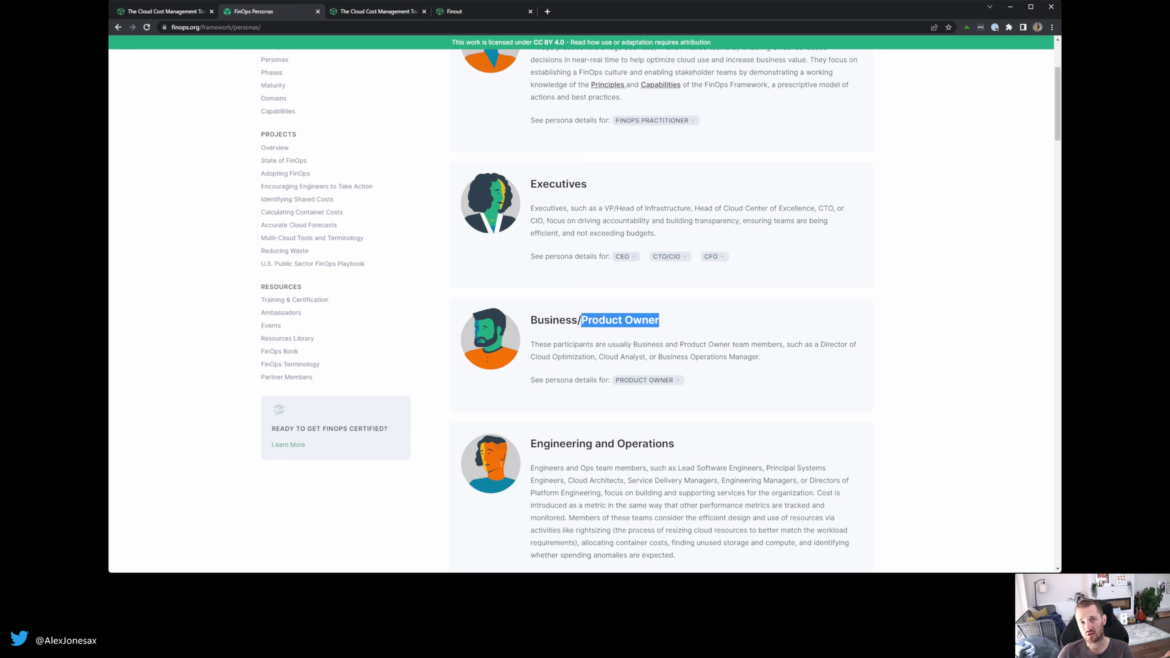
click(744, 320)
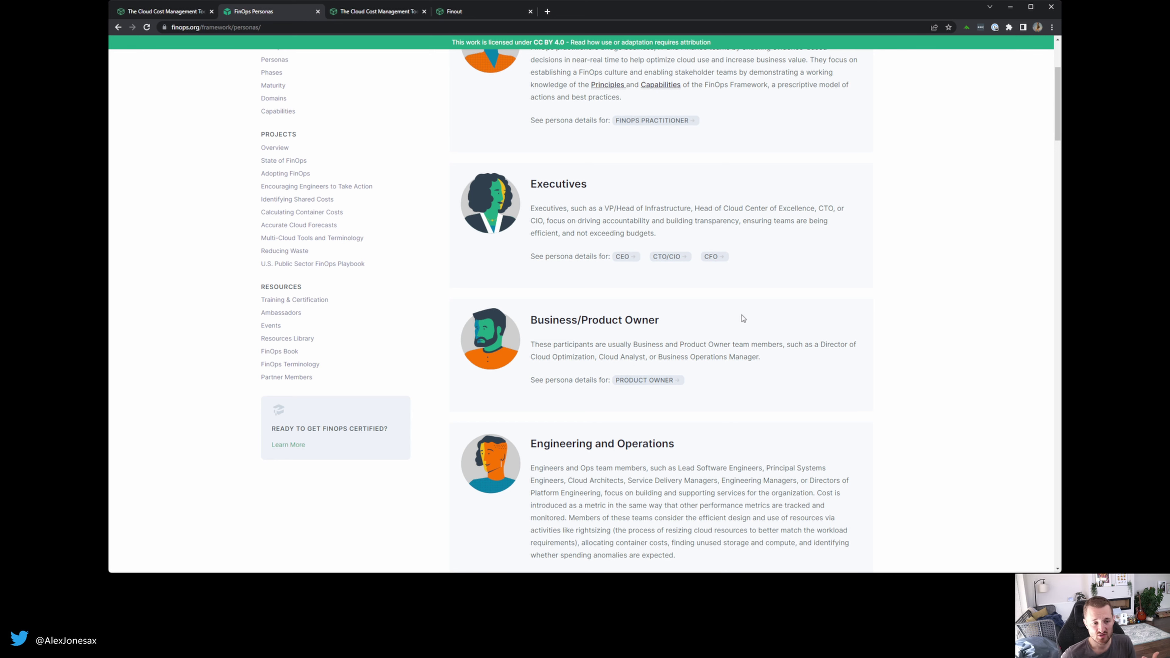
scroll(743, 318, up, 3)
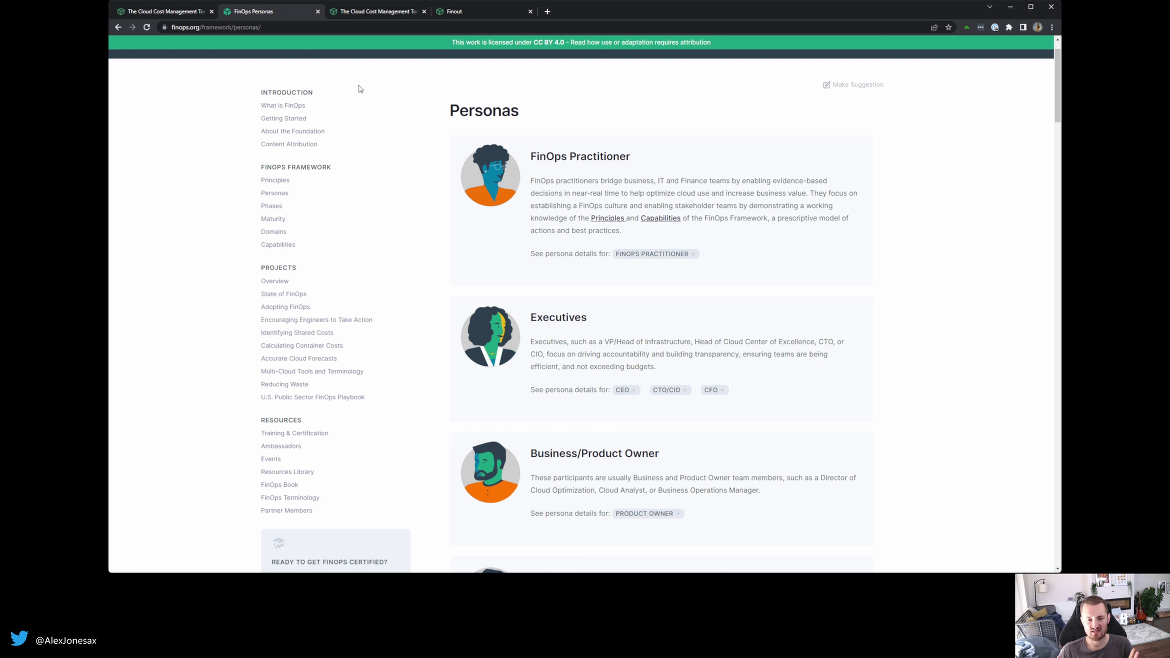
- On finout.io, browse the PRODUCT and About us pages, ending on the PRODUCT page
click(203, 12)
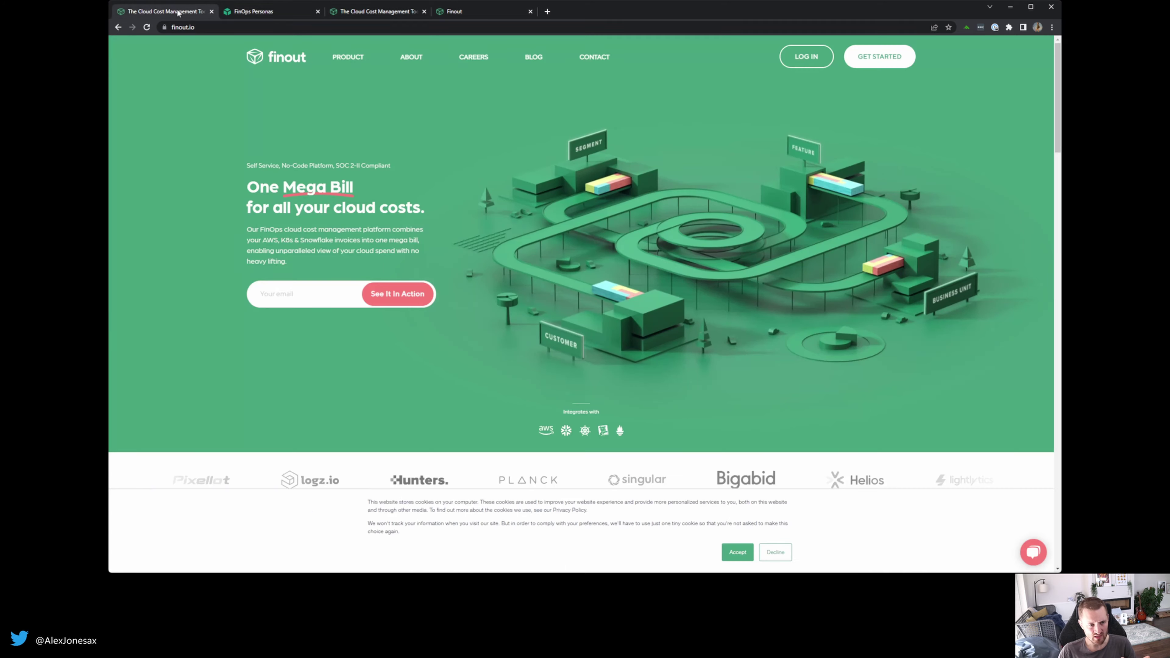
click(349, 57)
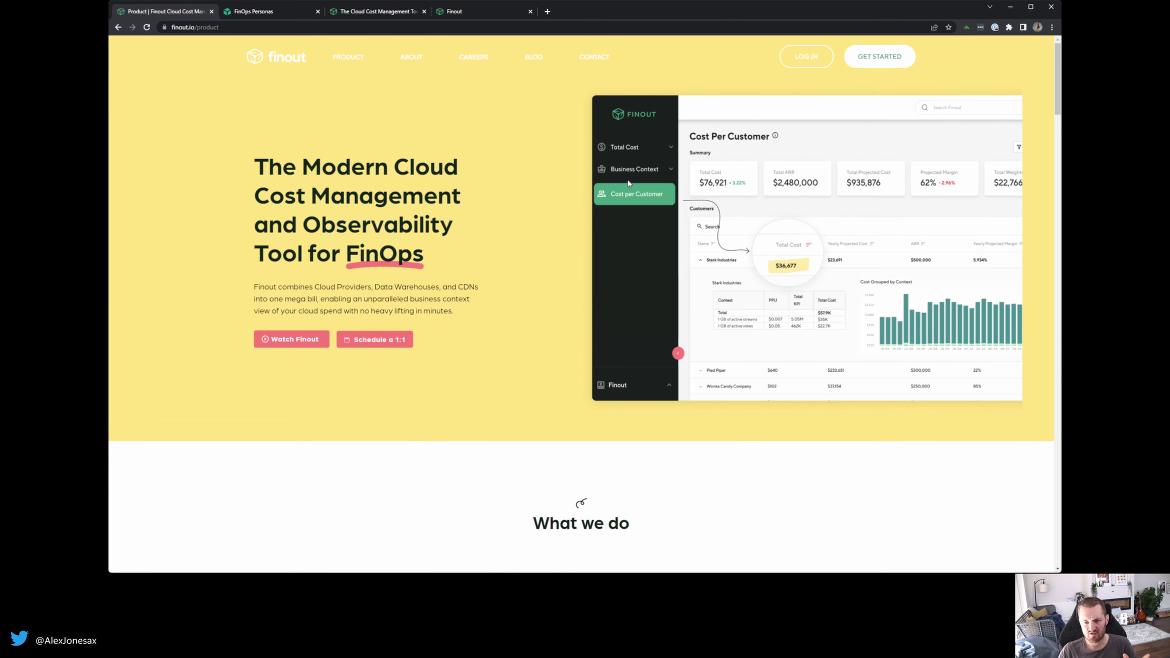
click(406, 61)
scroll(699, 362, down, 5)
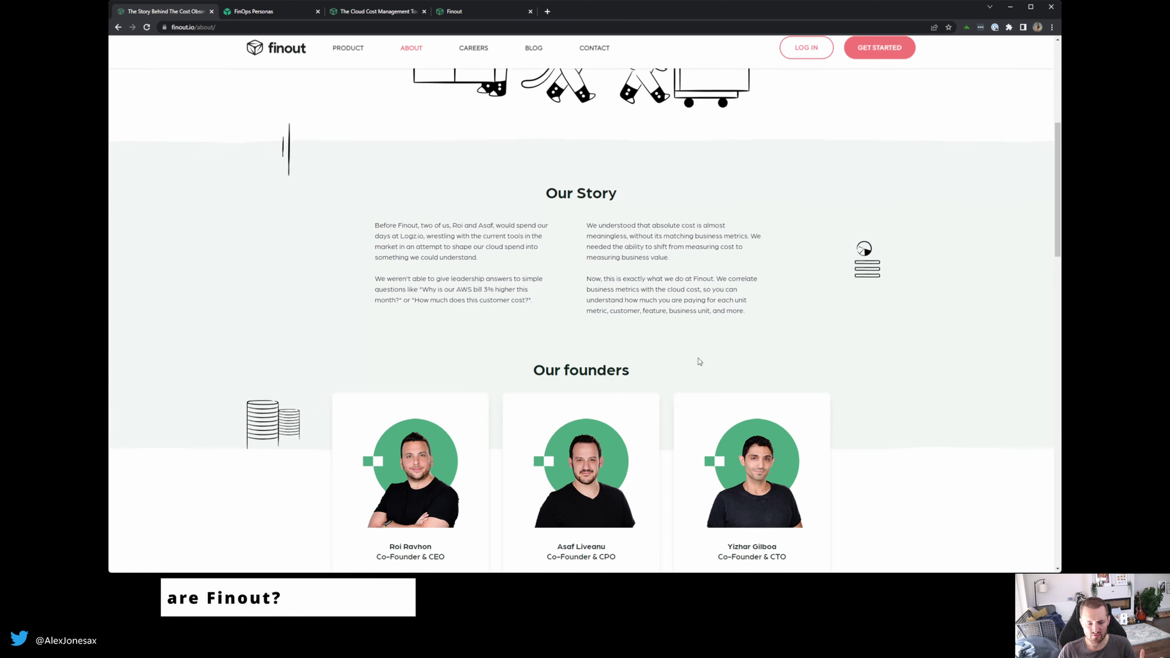
scroll(700, 362, down, 3)
scroll(687, 364, up, 2)
scroll(687, 365, up, 10)
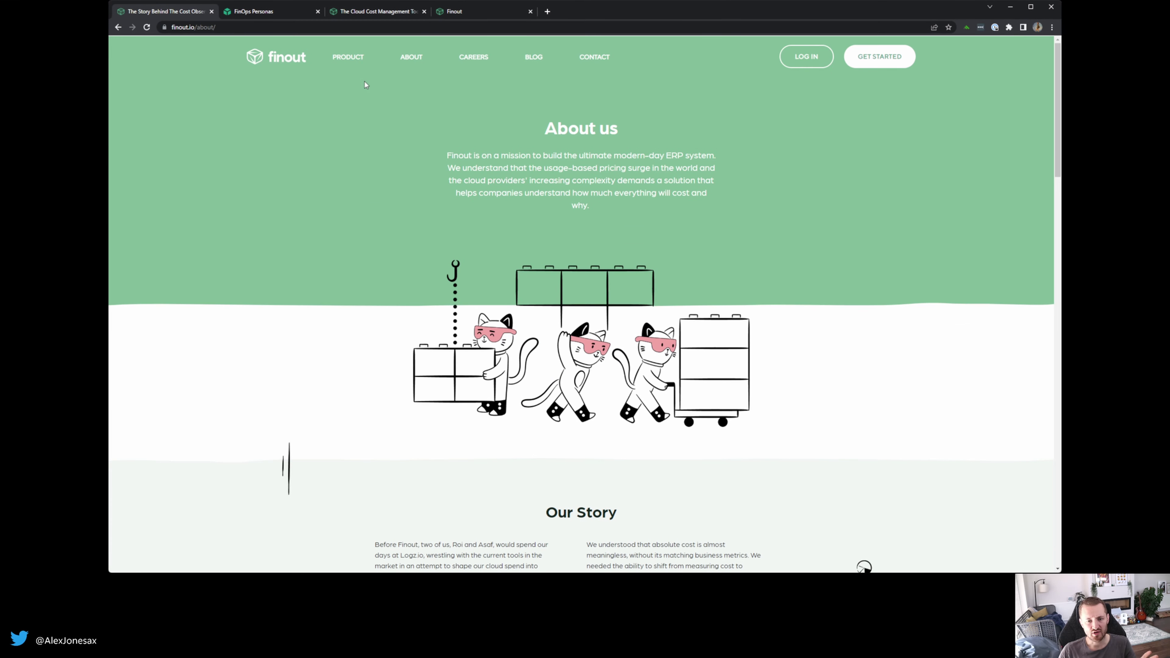
click(348, 66)
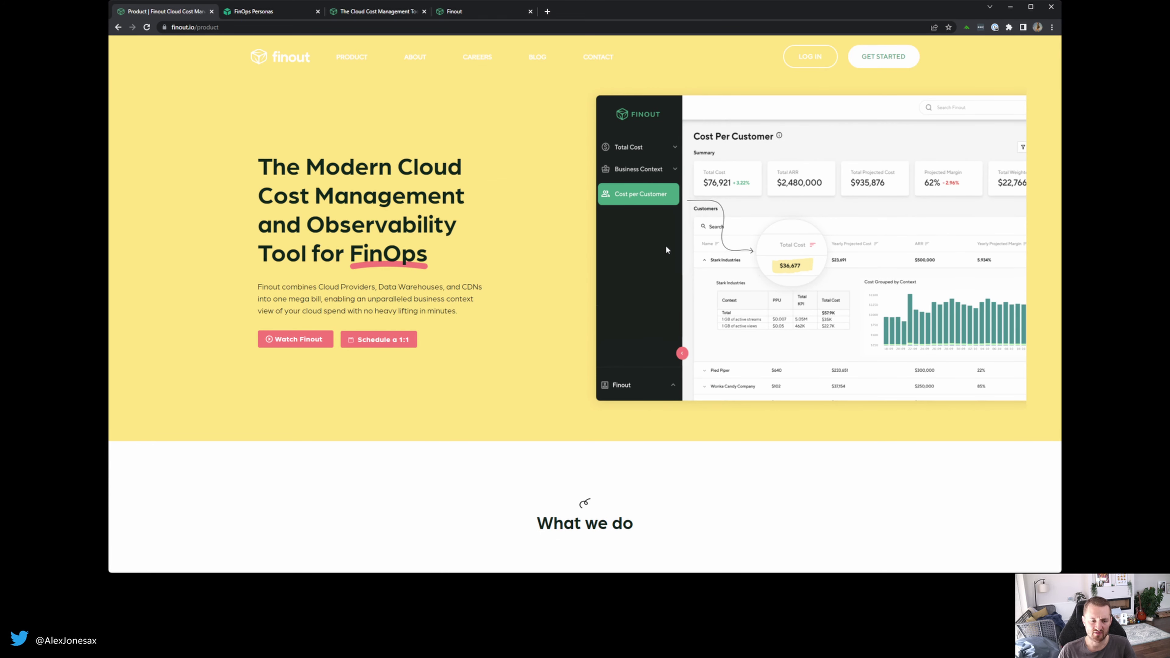
scroll(666, 248, down, 1)
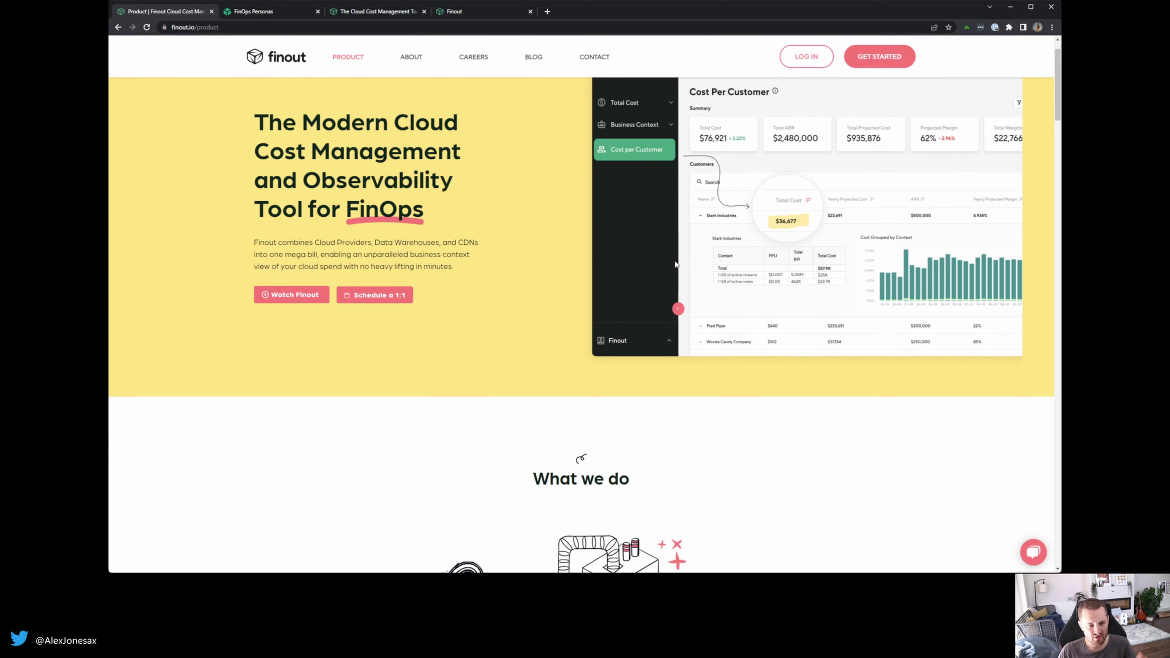
scroll(673, 270, down, 10)
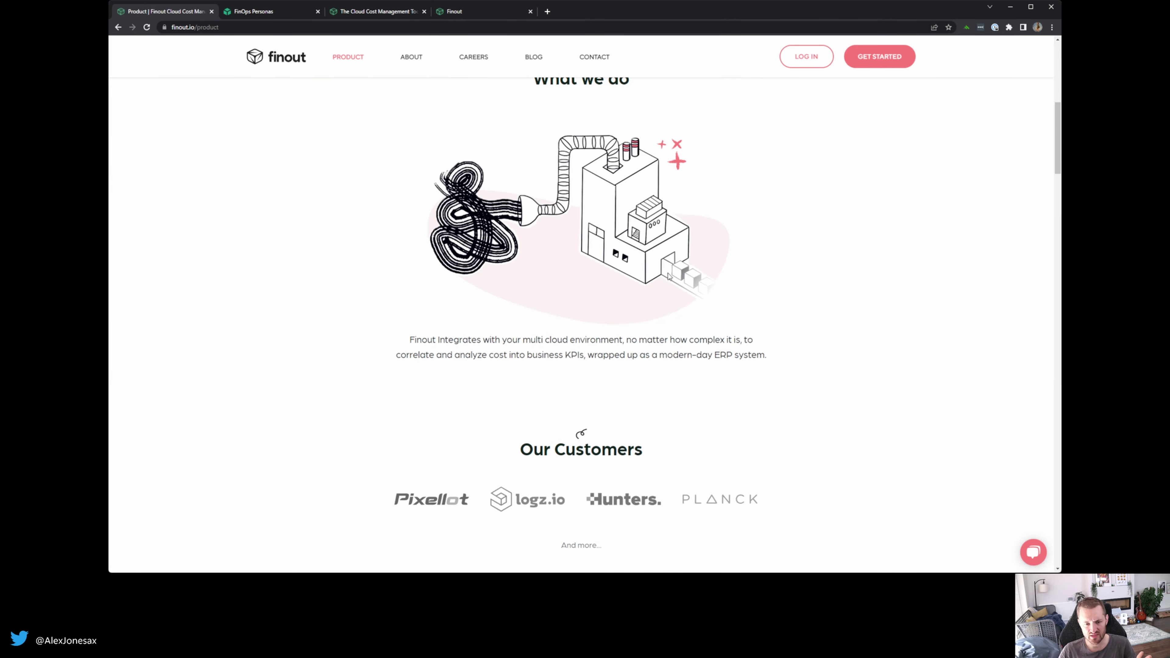
scroll(669, 276, down, 10)
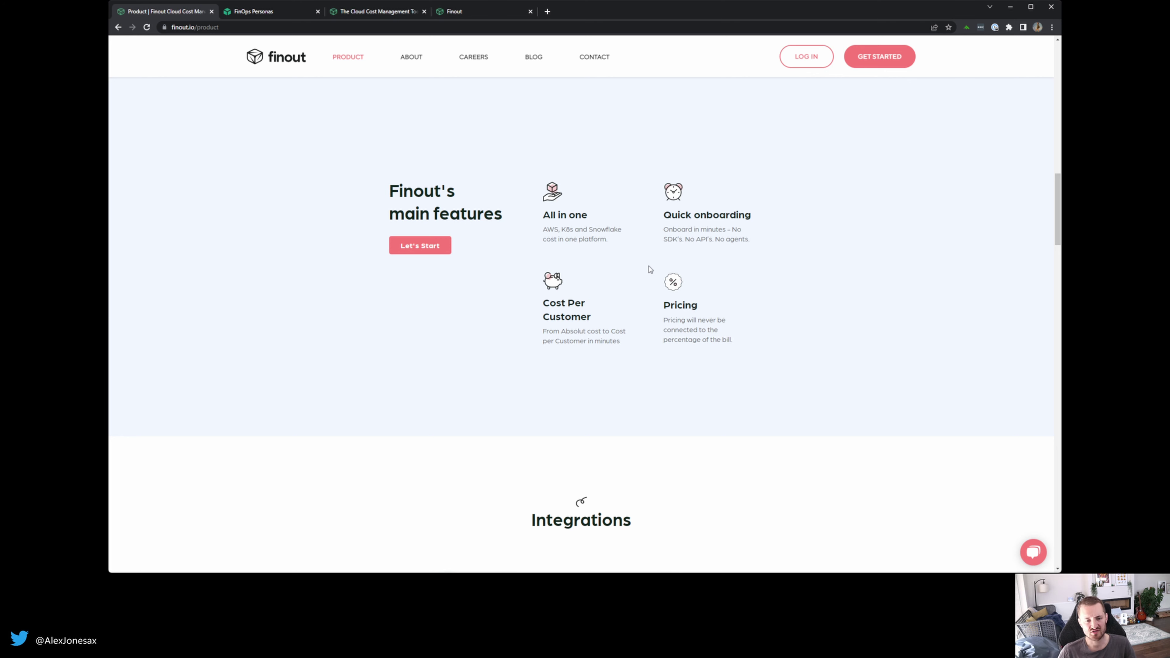
scroll(649, 270, down, 6)
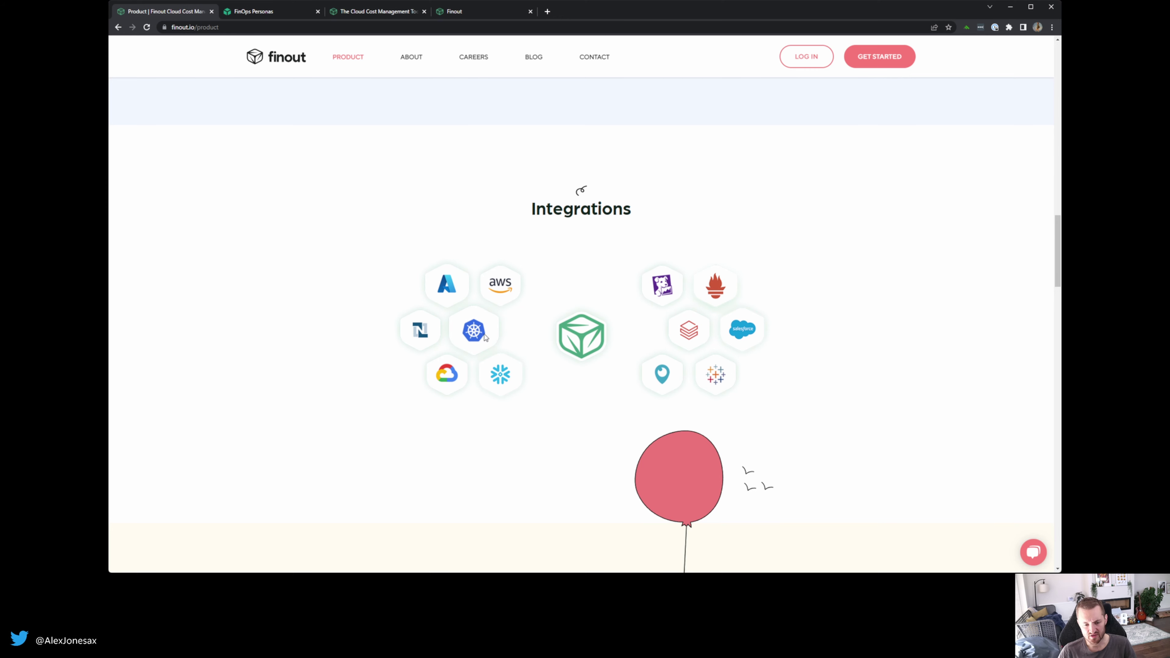
scroll(483, 336, down, 3)
scroll(484, 339, down, 5)
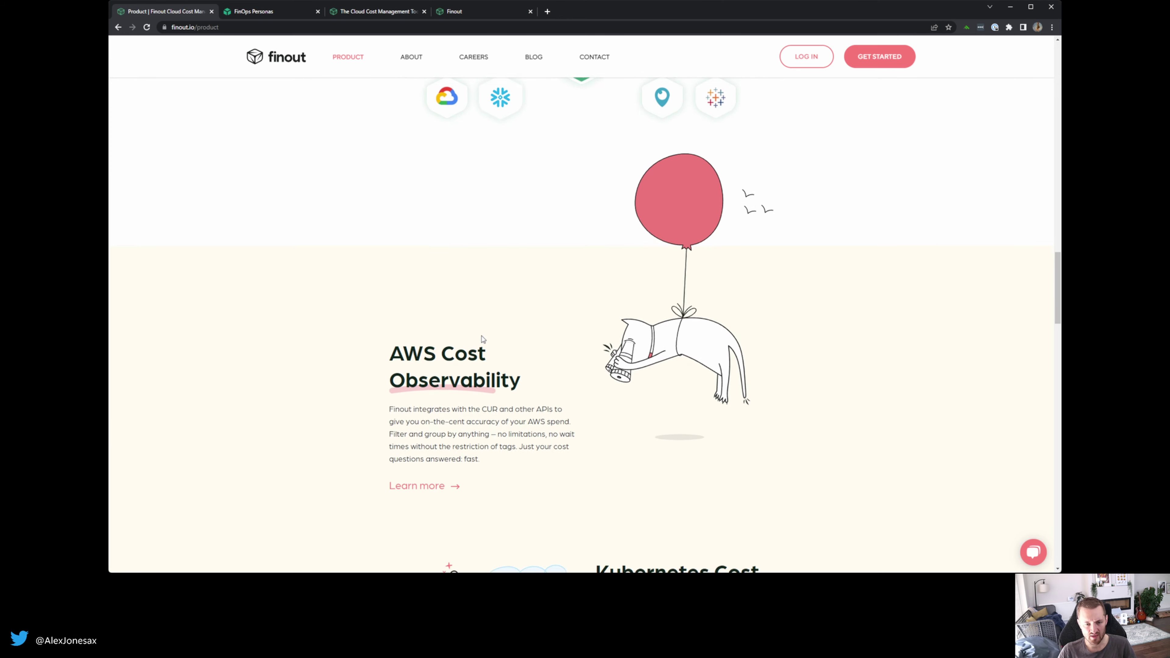
scroll(482, 340, down, 4)
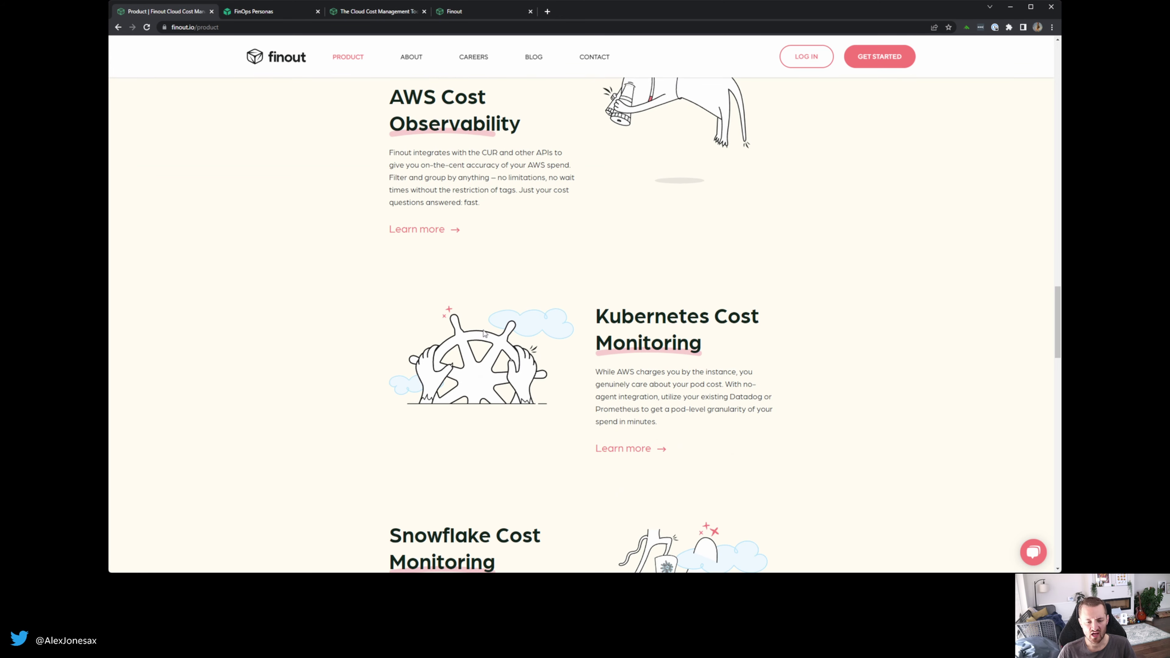
scroll(485, 332, down, 4)
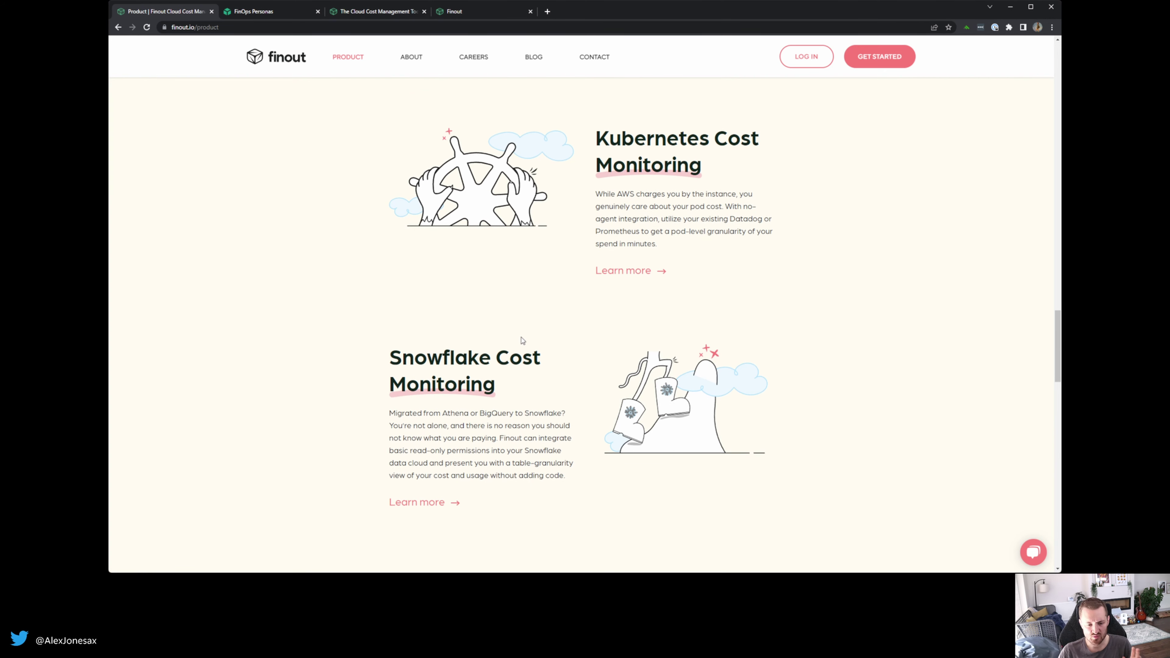
scroll(552, 347, down, 8)
scroll(566, 350, down, 3)
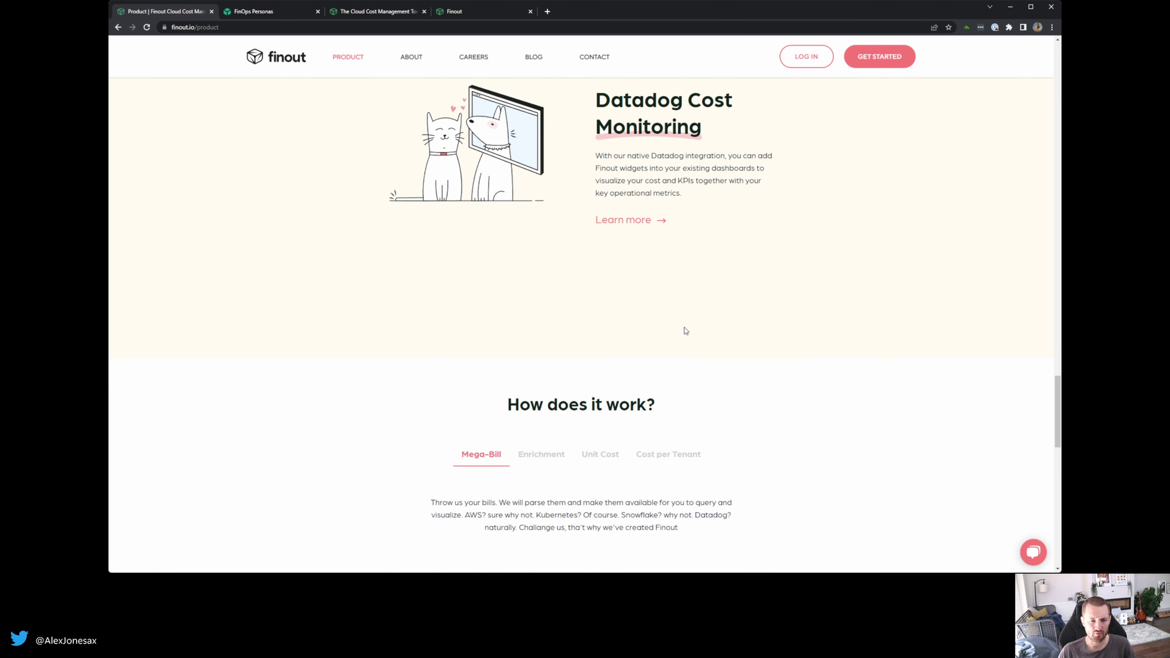
scroll(685, 330, down, 3)
scroll(636, 339, down, 2)
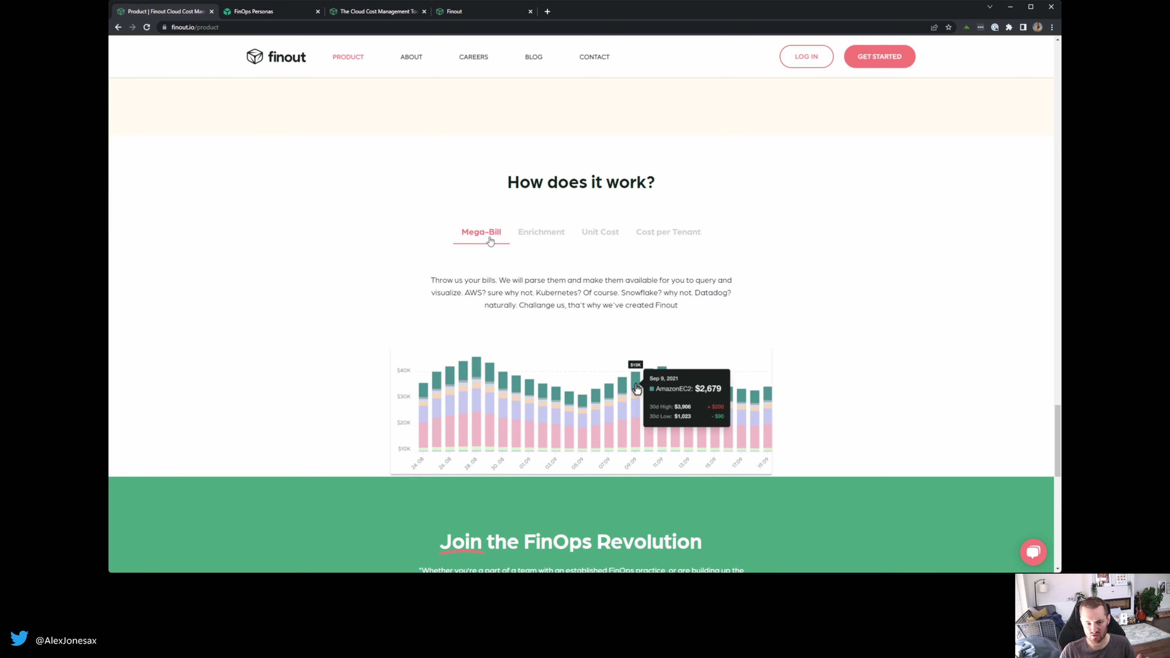
- Read the Enrichment and Unit Cost explanations under 'How does it work?'
click(511, 244)
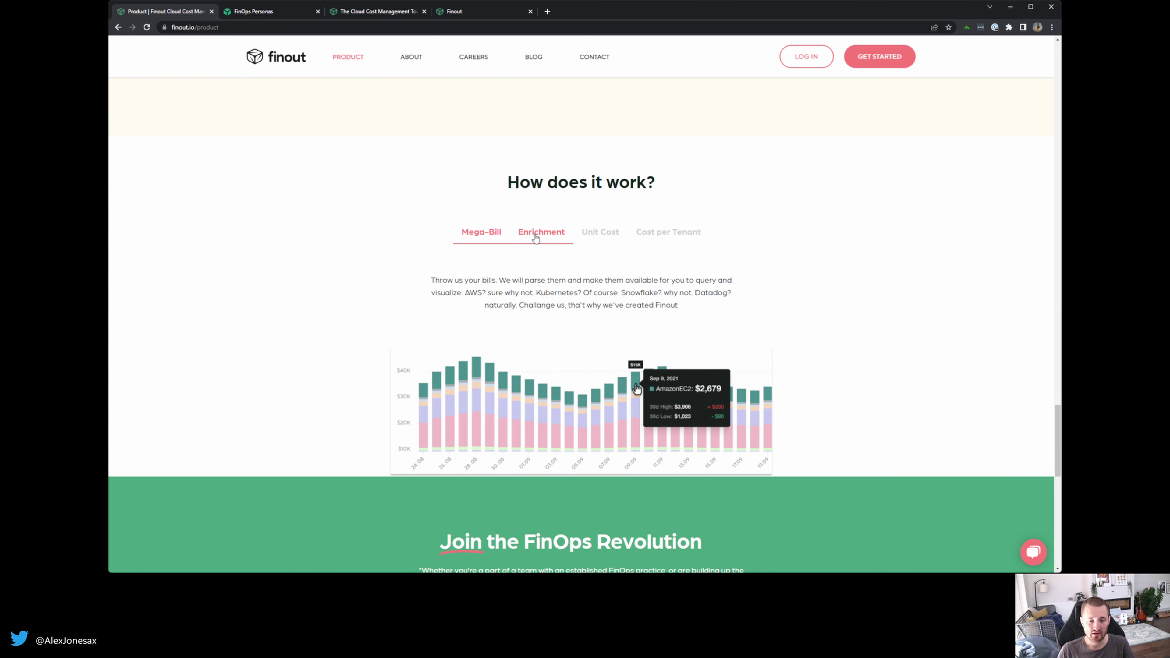
scroll(535, 238, down, 5)
scroll(536, 231, up, 2)
scroll(536, 231, up, 2)
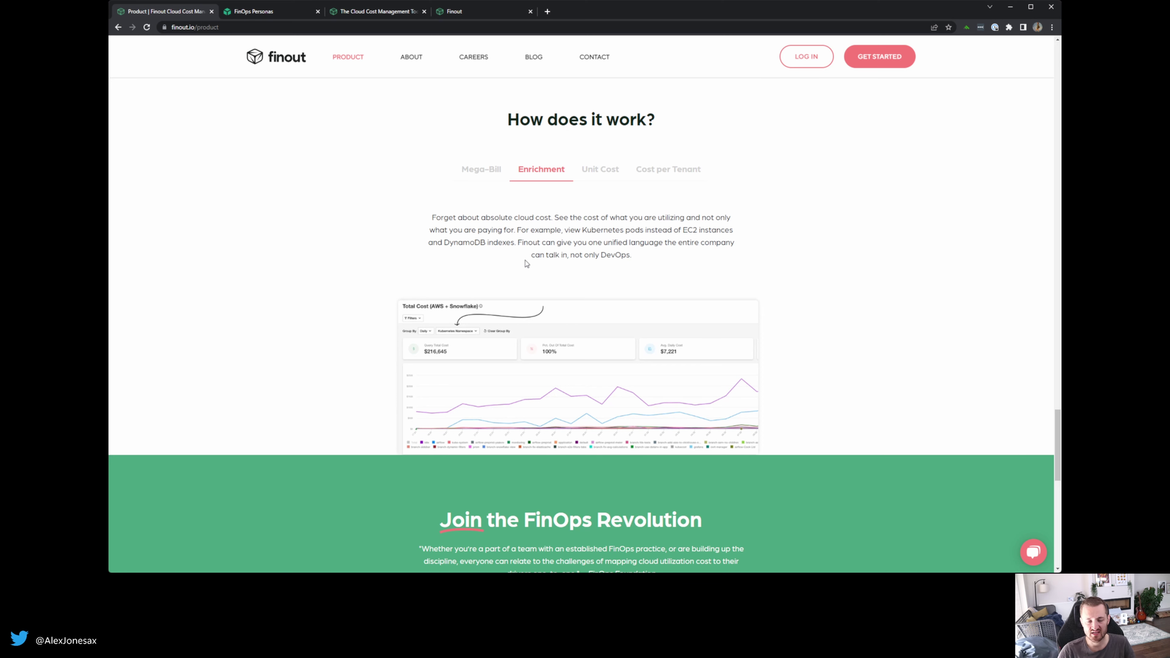
click(616, 174)
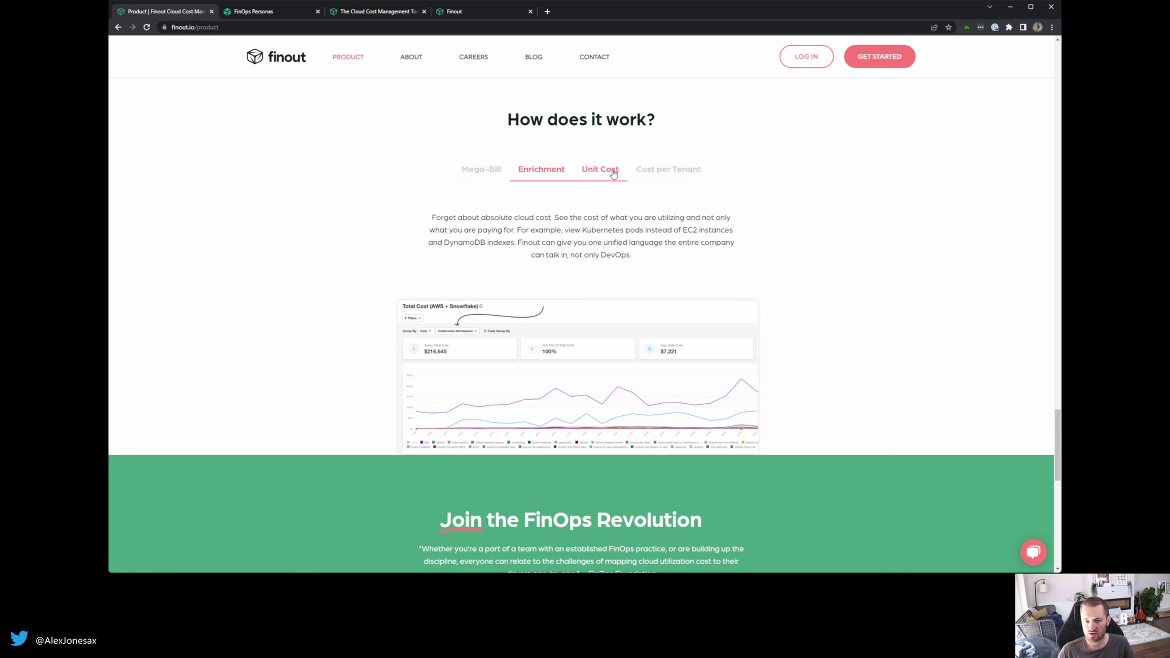
scroll(606, 177, down, 2)
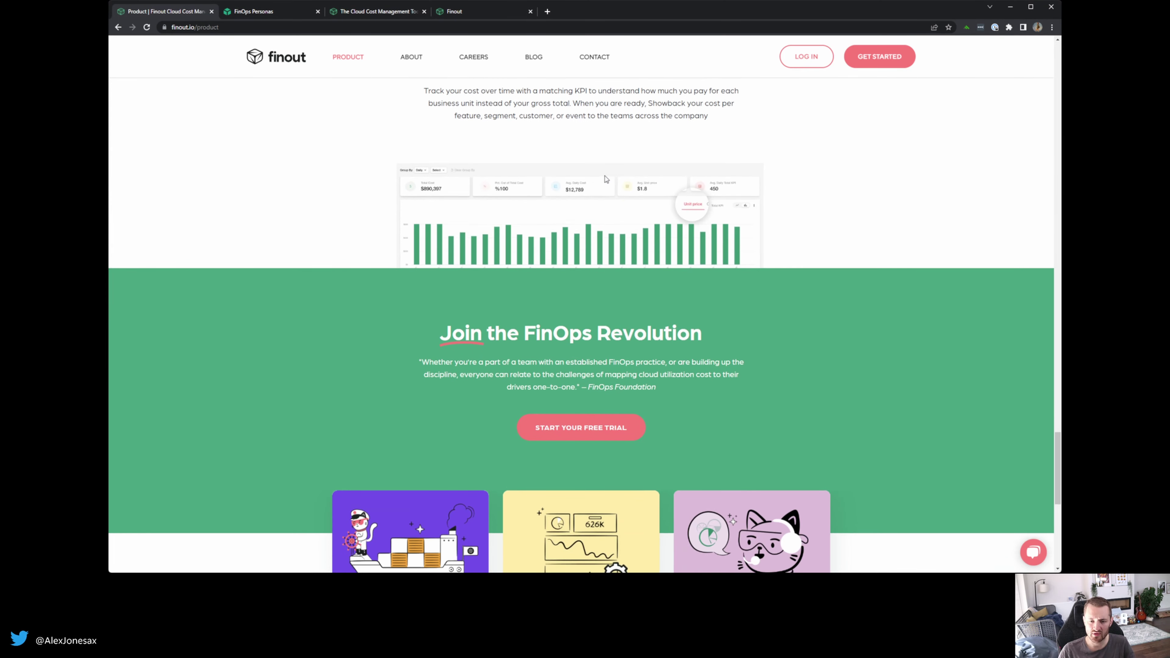
scroll(605, 178, up, 1)
scroll(605, 178, up, 2)
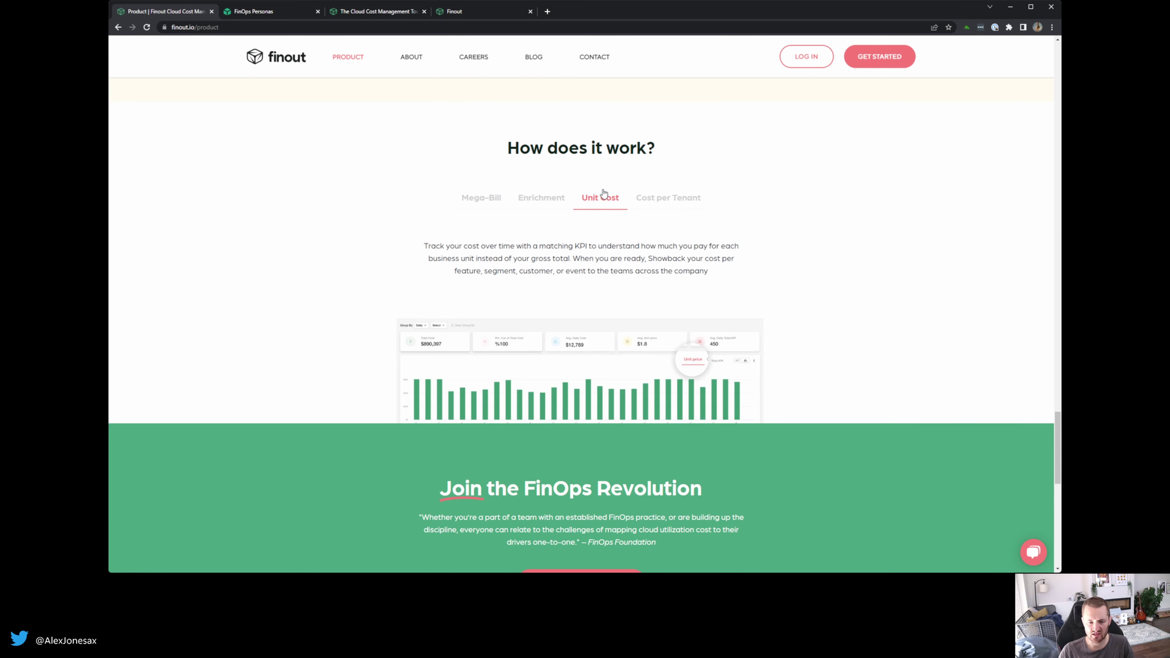
- Read the Cost per Tenant explanation, then return to the Finout Total Cost dashboard
click(651, 198)
scroll(652, 199, down, 5)
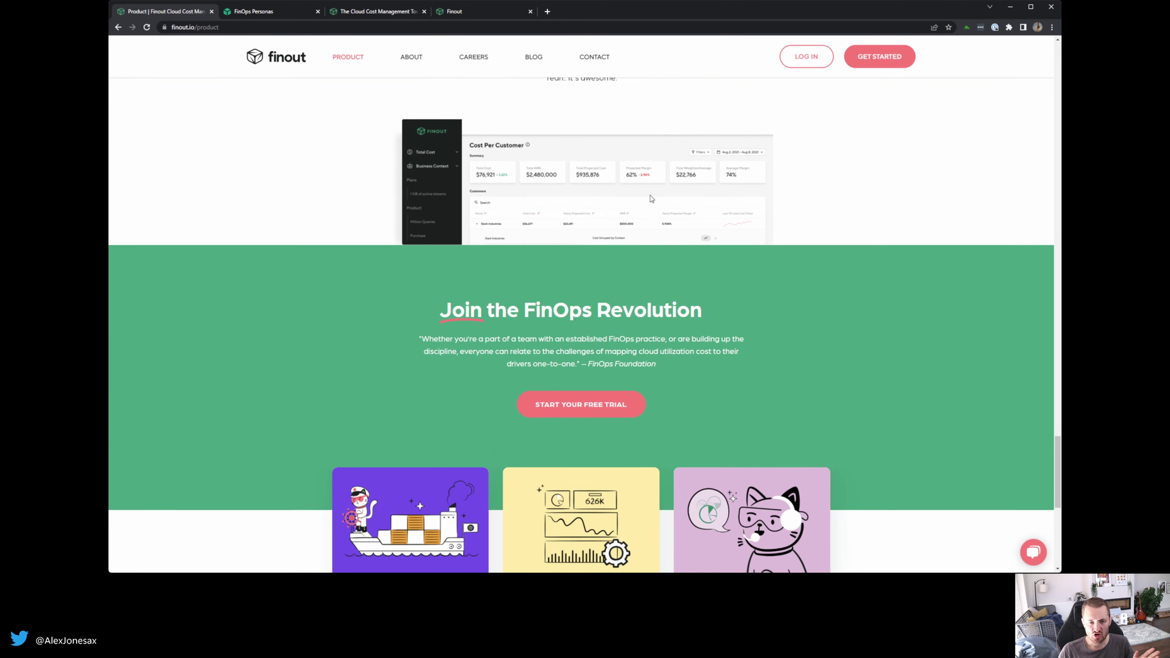
scroll(652, 199, up, 2)
scroll(651, 198, up, 3)
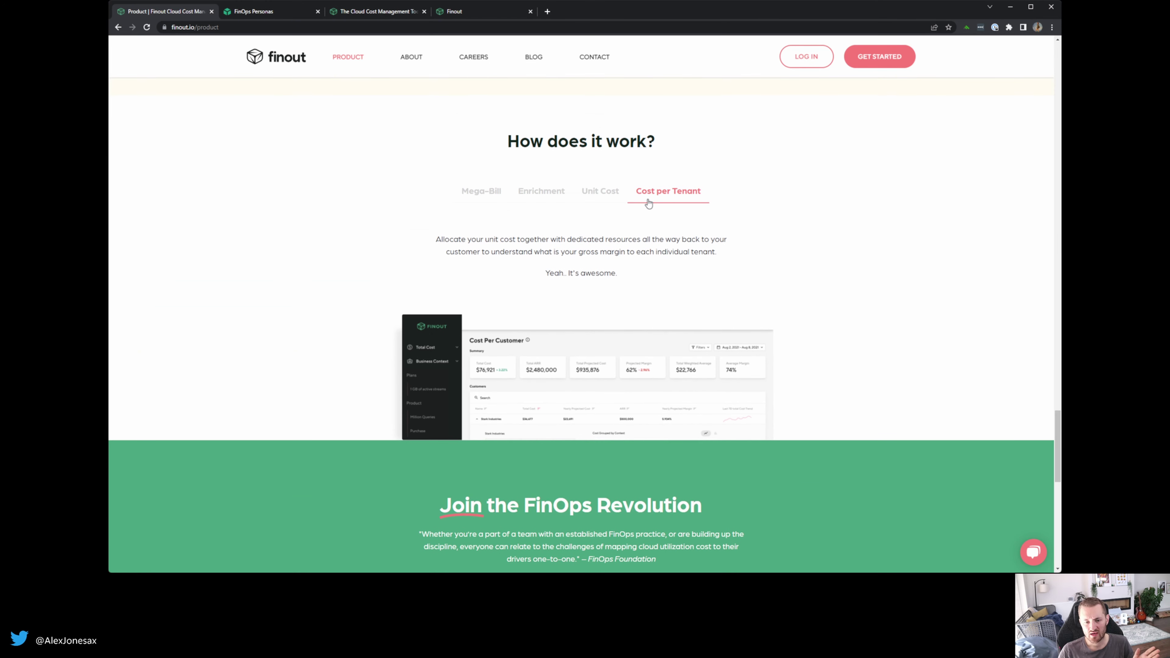
scroll(635, 308, down, 2)
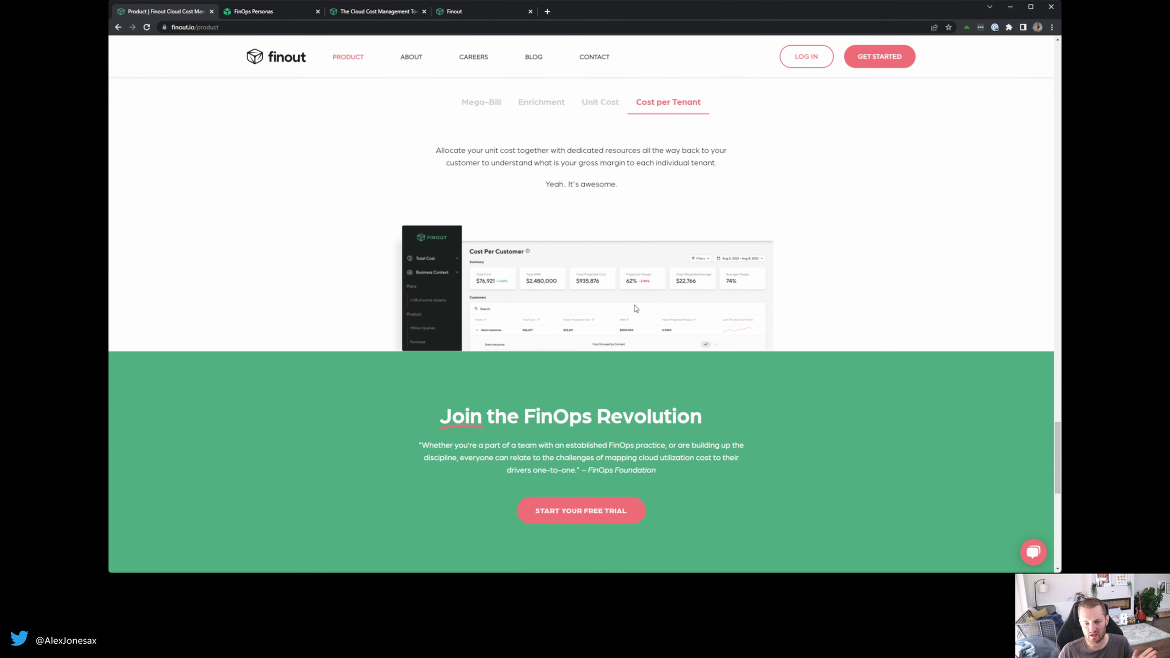
scroll(656, 191, up, 3)
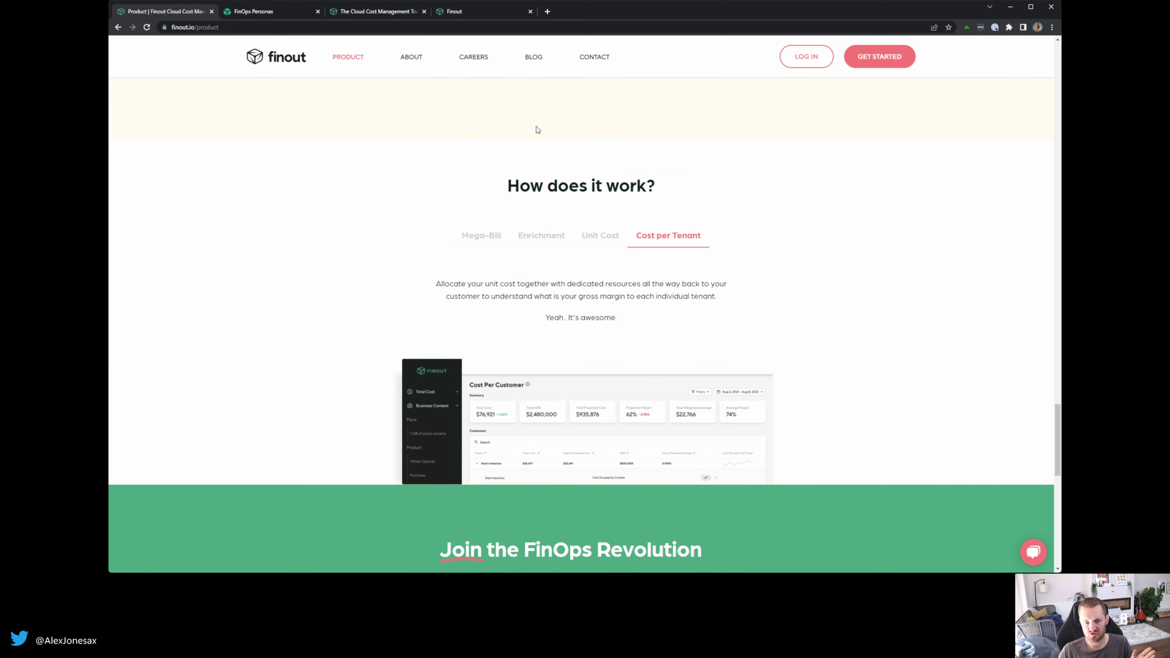
scroll(731, 233, down, 1)
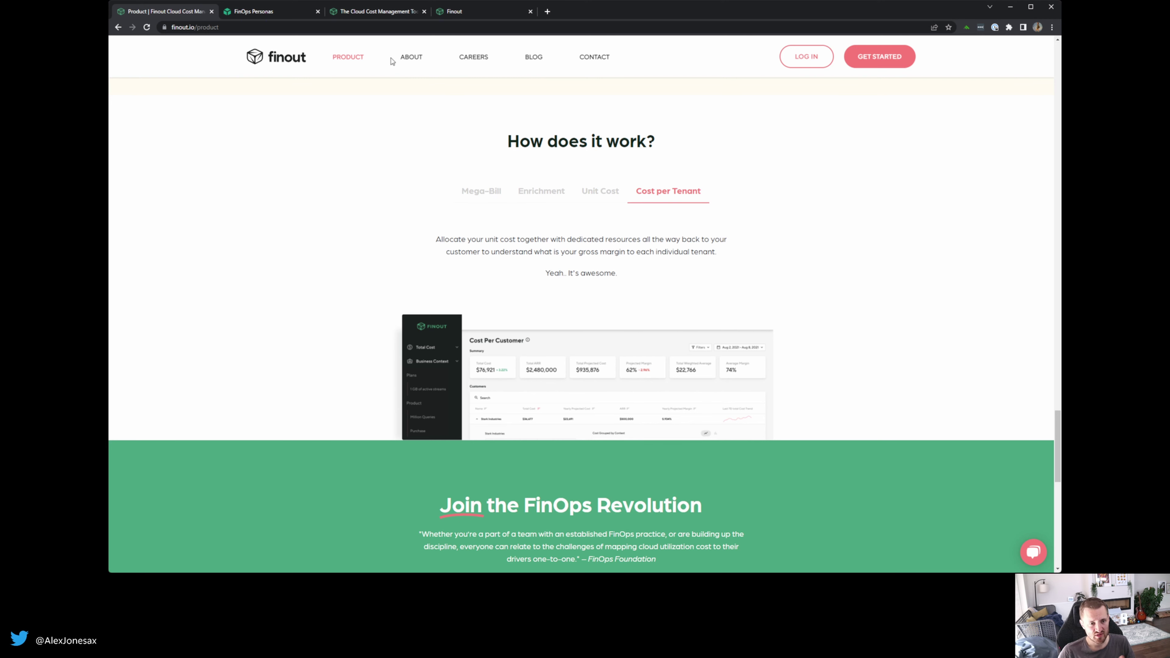
click(483, 14)
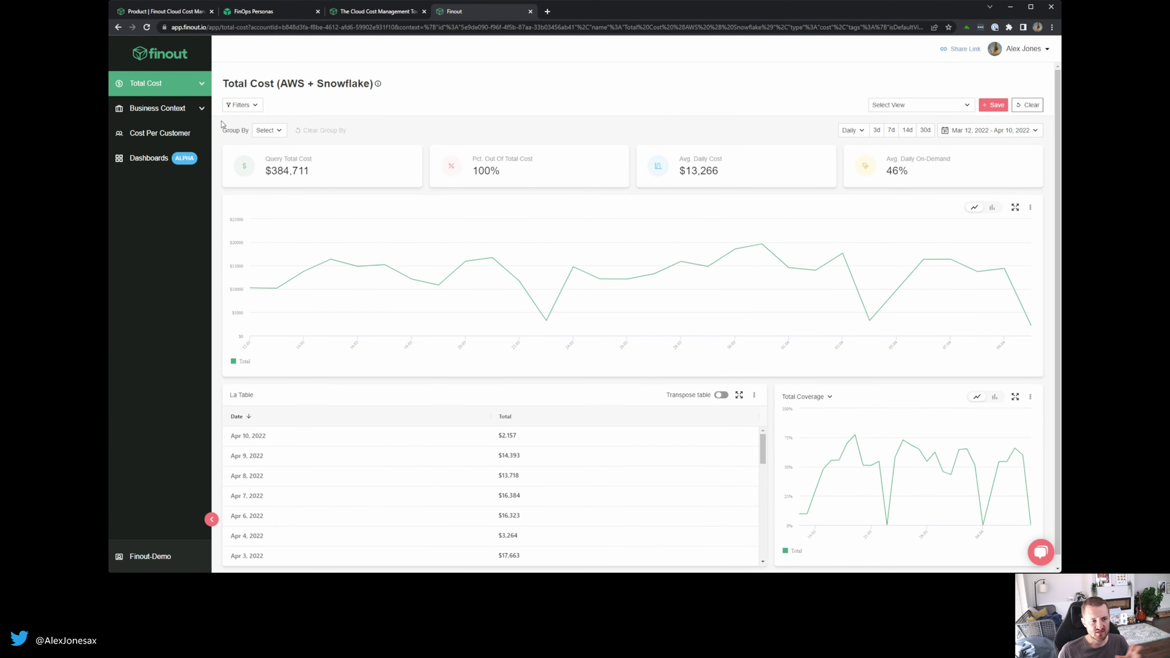
- Expand Total Cost in the sidebar to reveal its AWS and Snowflake cost contexts
click(202, 83)
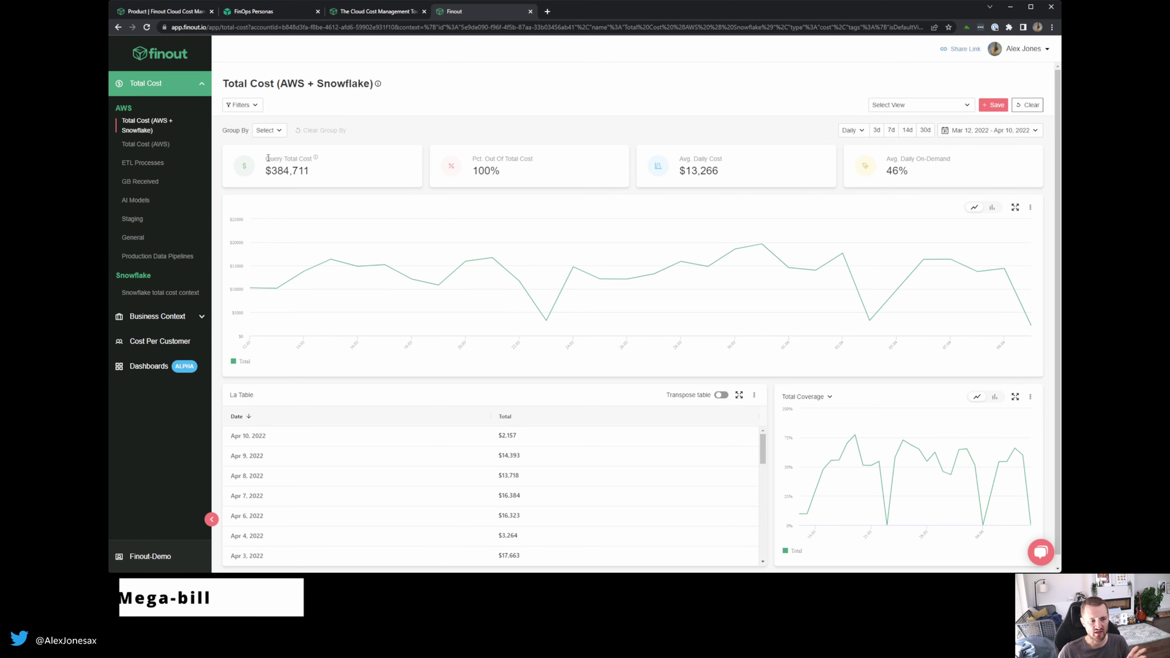
mouse_move(300, 155)
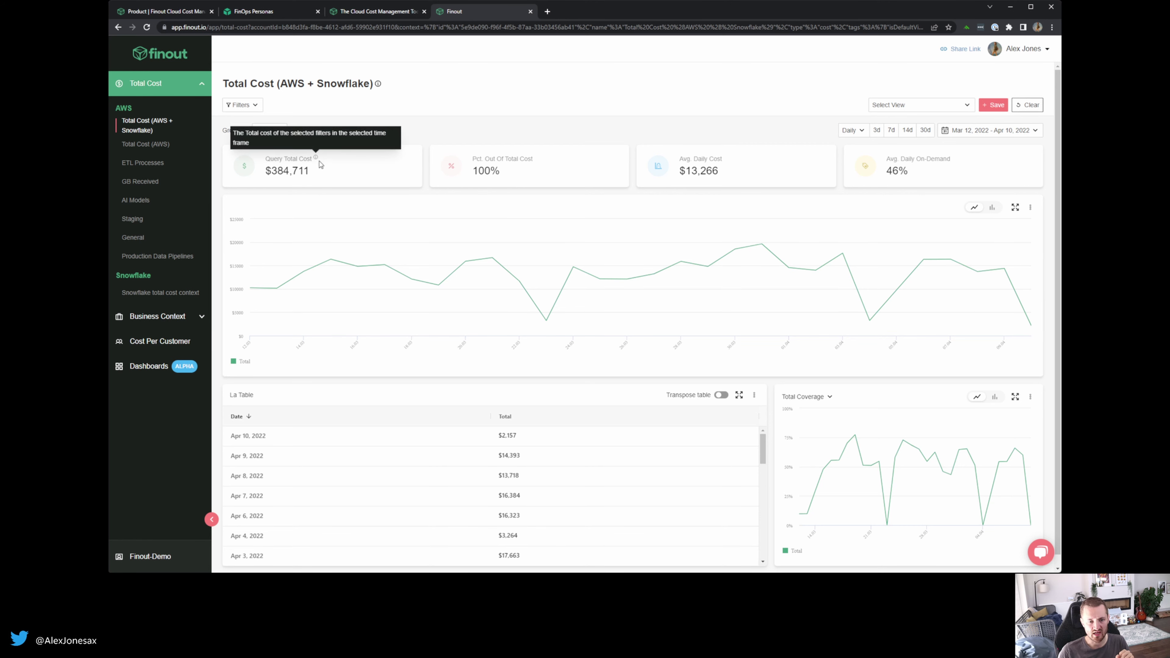
scroll(744, 340, down, 1)
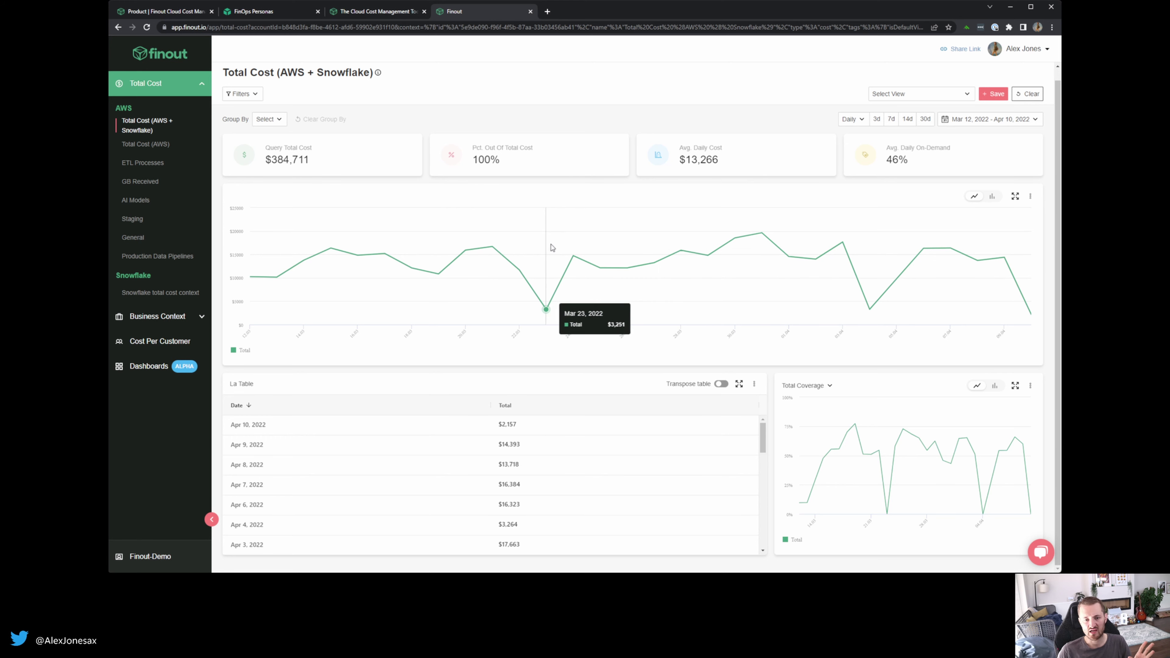
- Filter the dashboard to the Kubernetes Cluster resource, bringing costs to $110,632 (29% of total)
scroll(848, 224, up, 1)
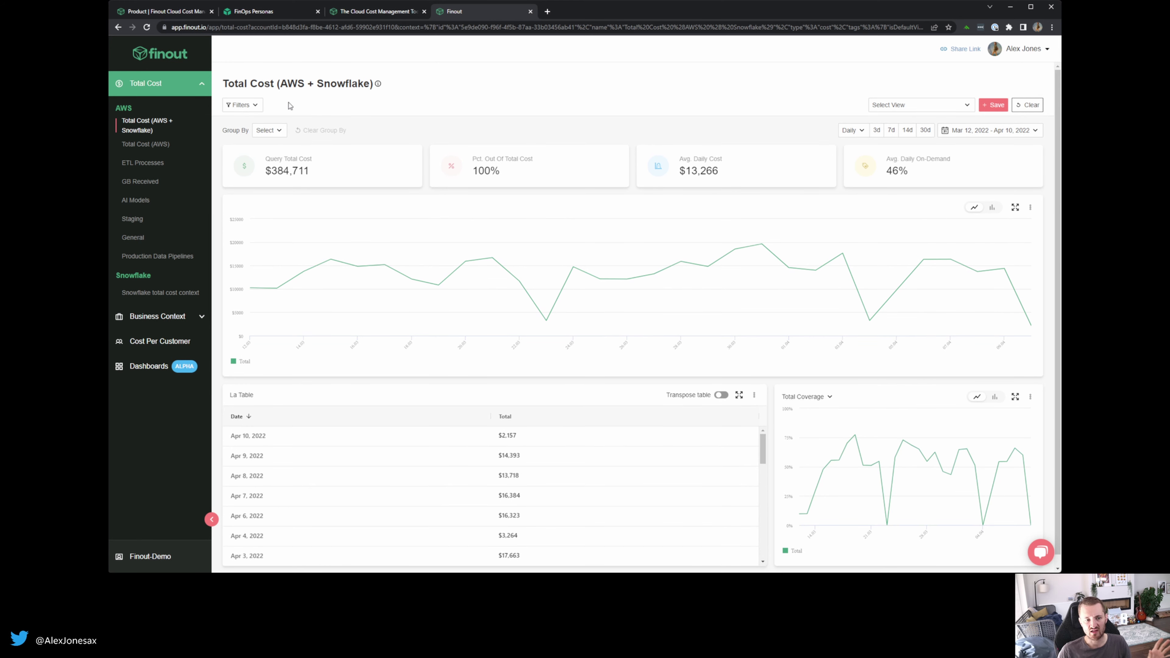
click(254, 106)
click(270, 149)
click(249, 185)
click(258, 254)
click(466, 313)
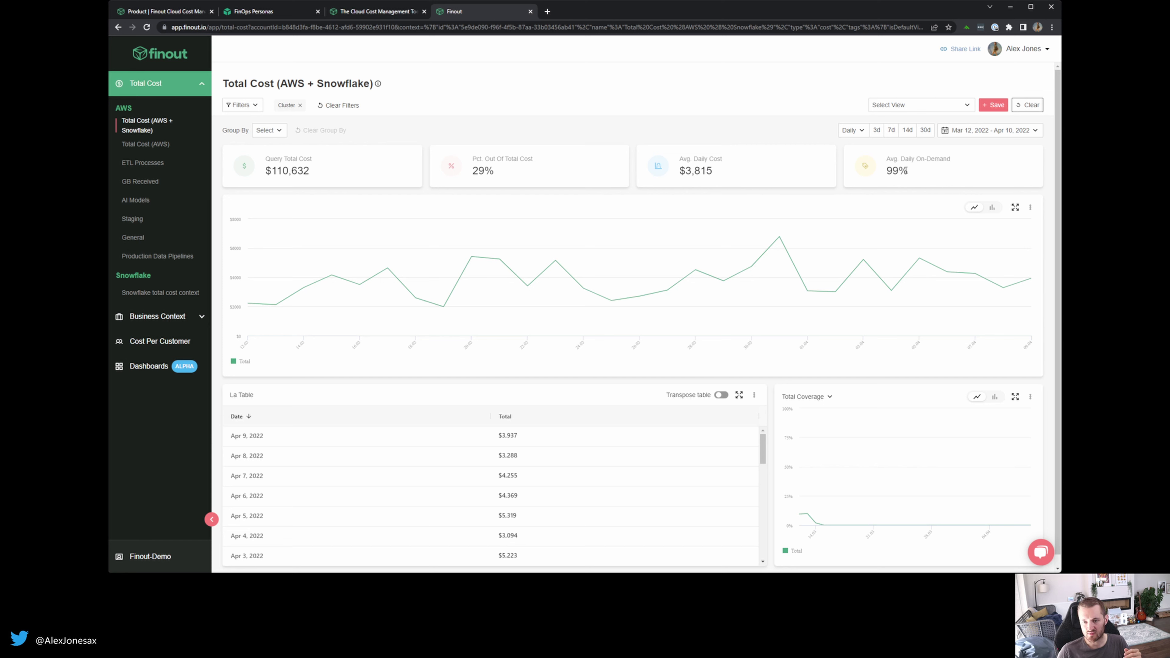
mouse_move(954, 160)
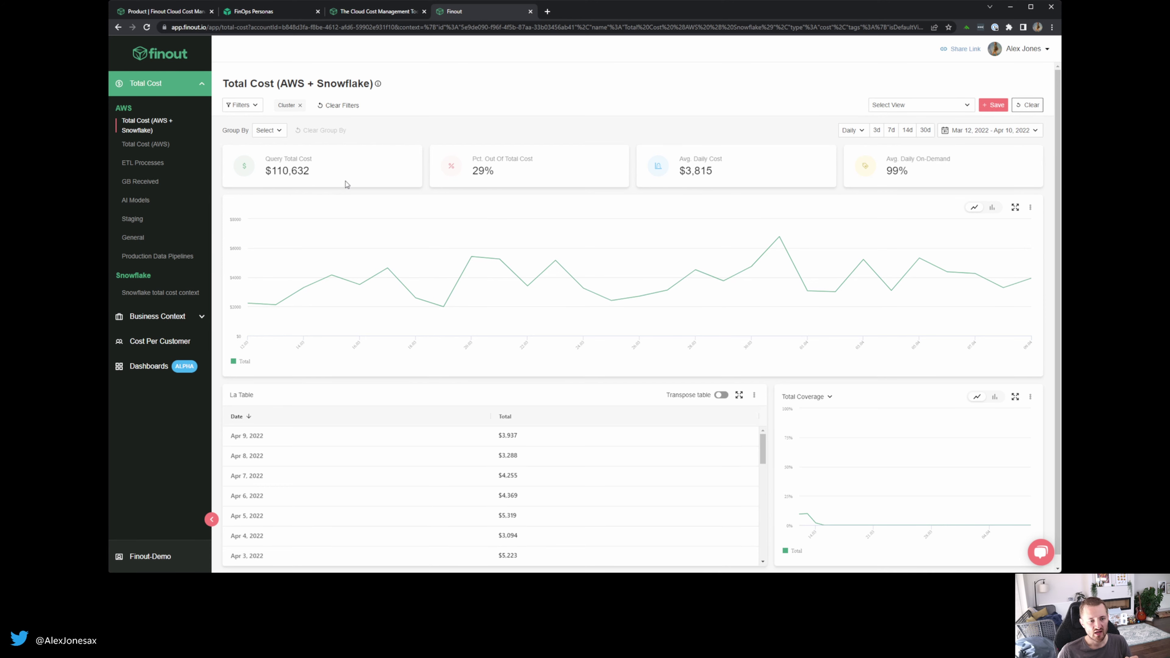
scroll(604, 283, down, 1)
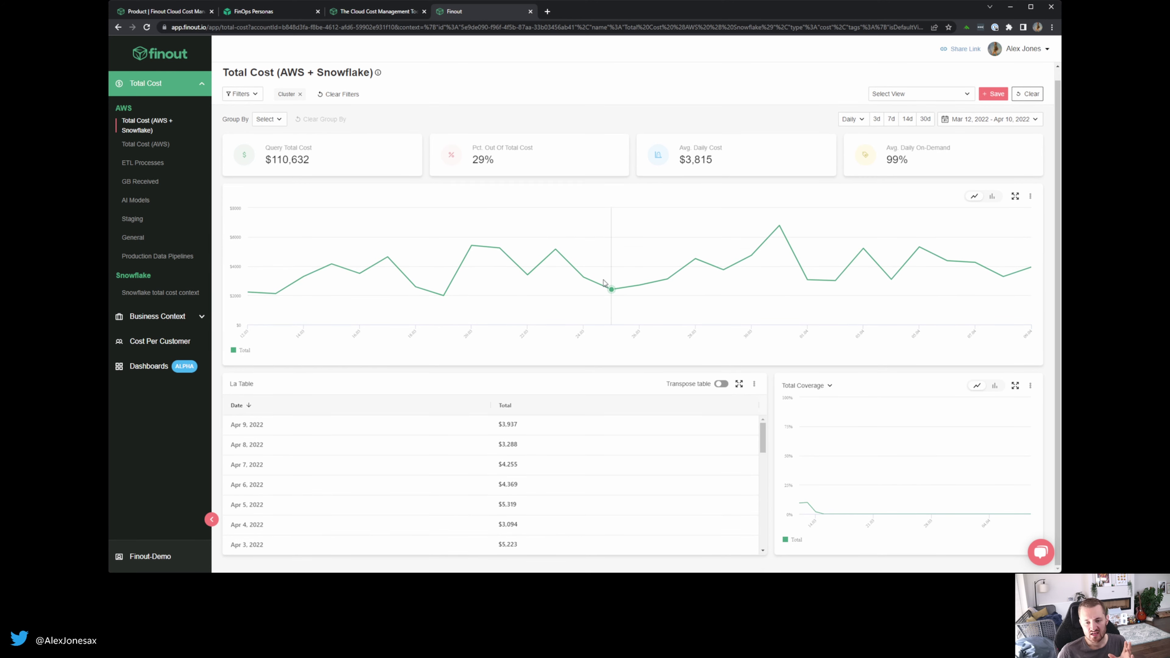
scroll(530, 341, up, 1)
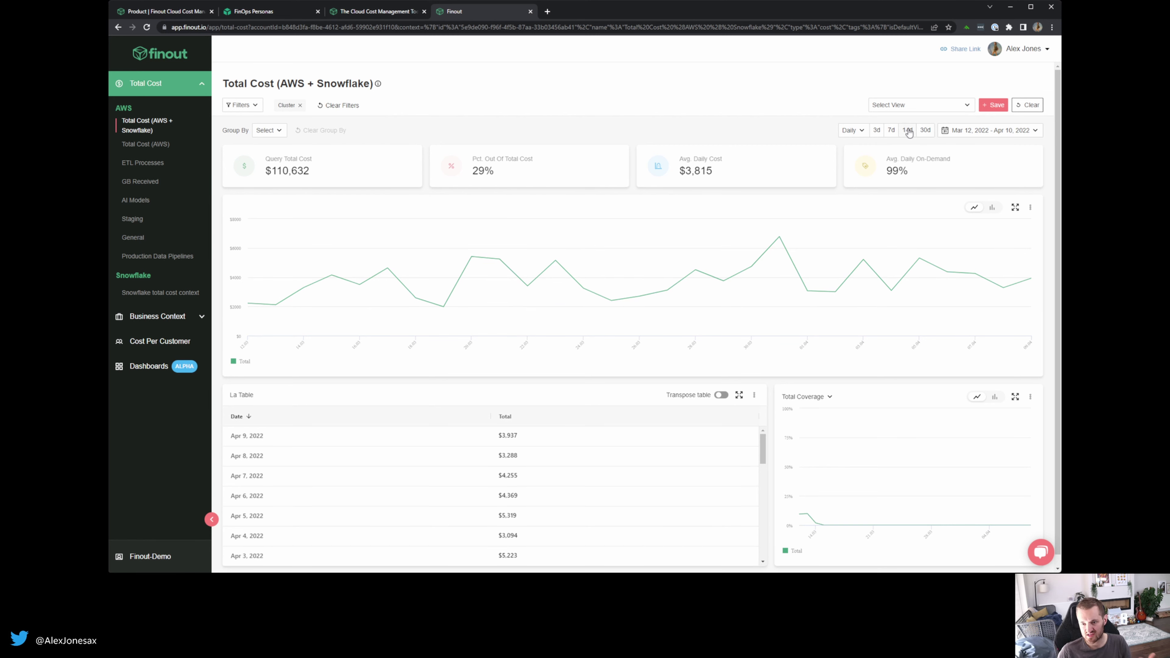
click(923, 110)
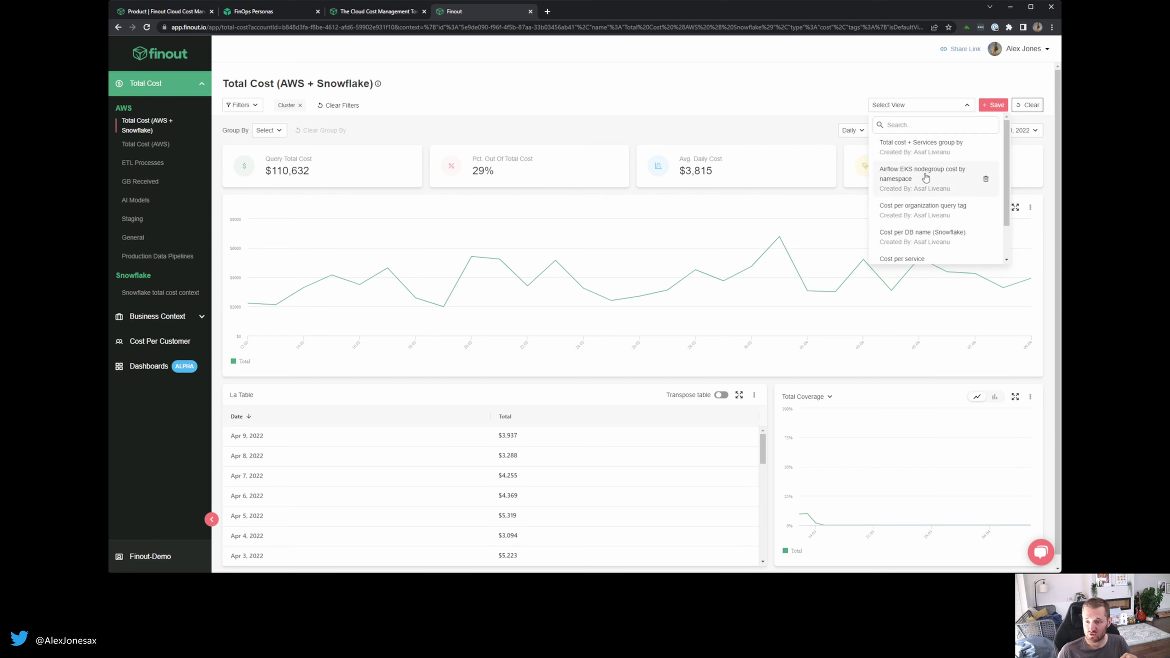
- Load the saved view 'Total cost + Services group by' and copy its share link
click(923, 146)
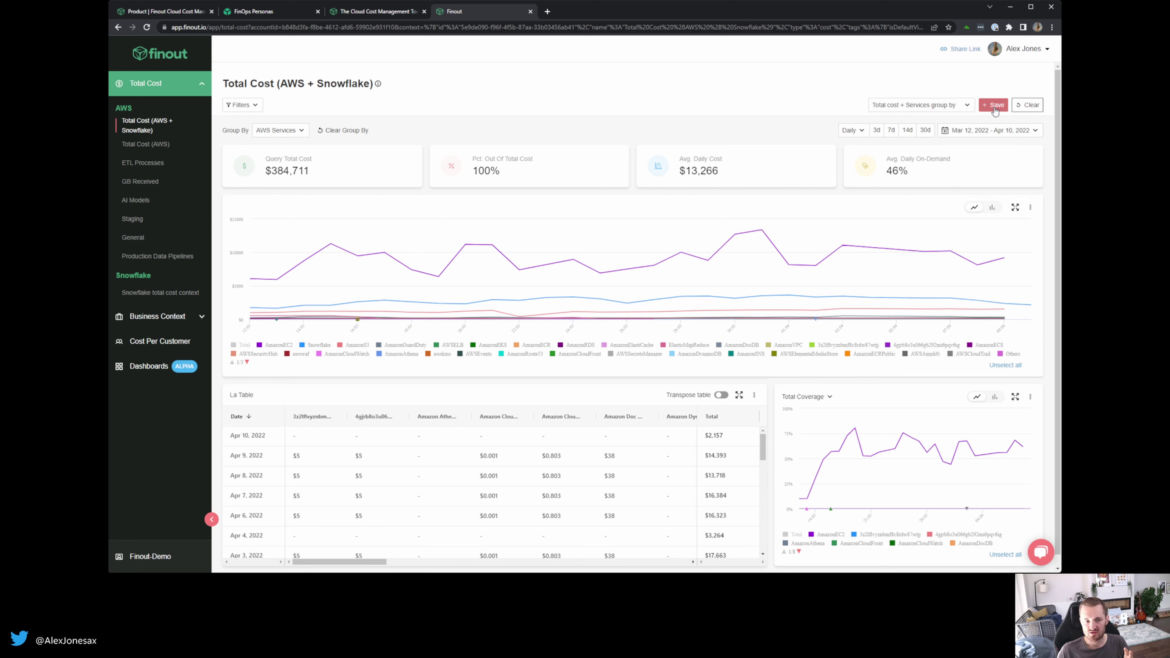
click(965, 49)
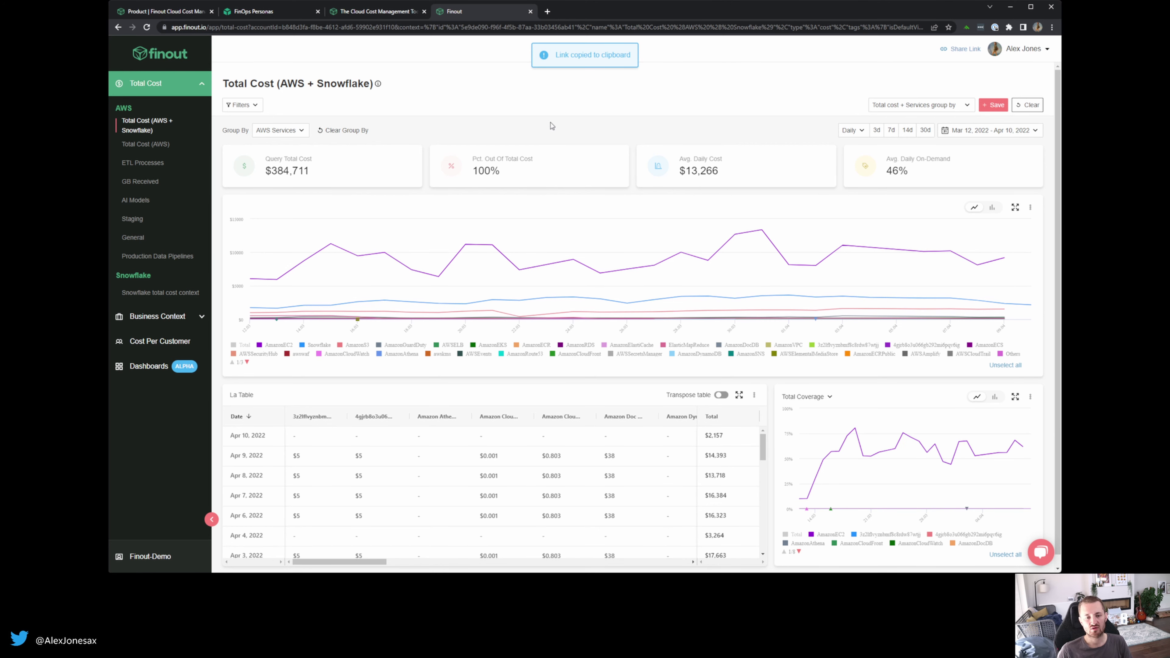
scroll(548, 185, down, 1)
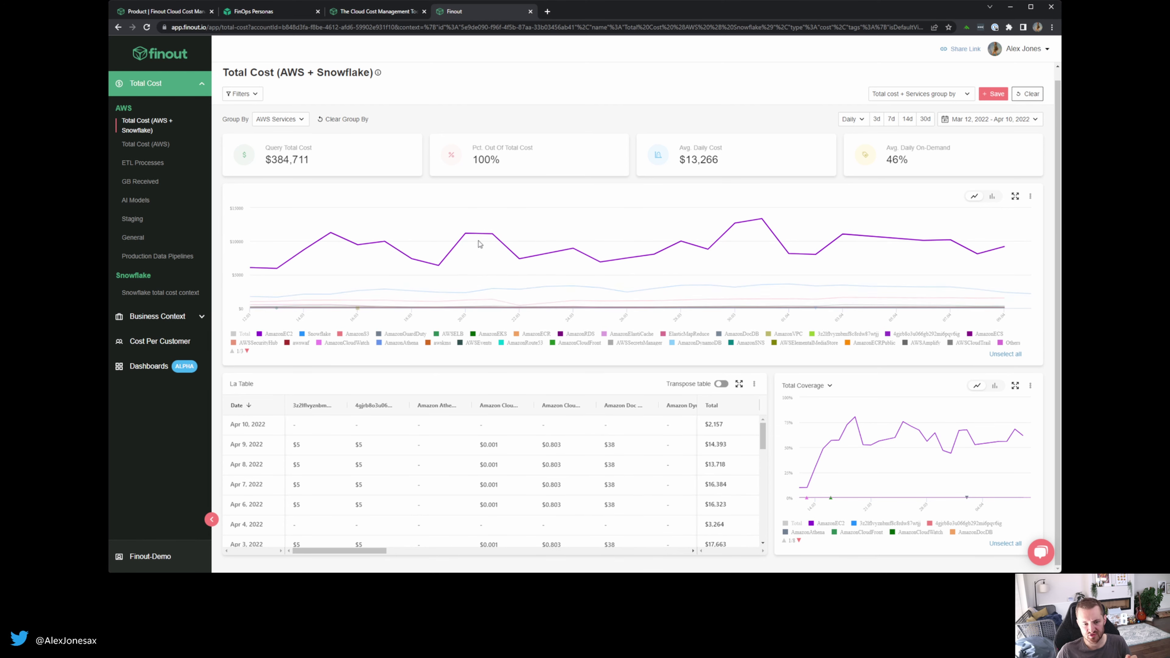
- Set the period to the last 14 days, show costs as stacked bars, and open the chart's ⋮ menu
click(909, 120)
click(949, 118)
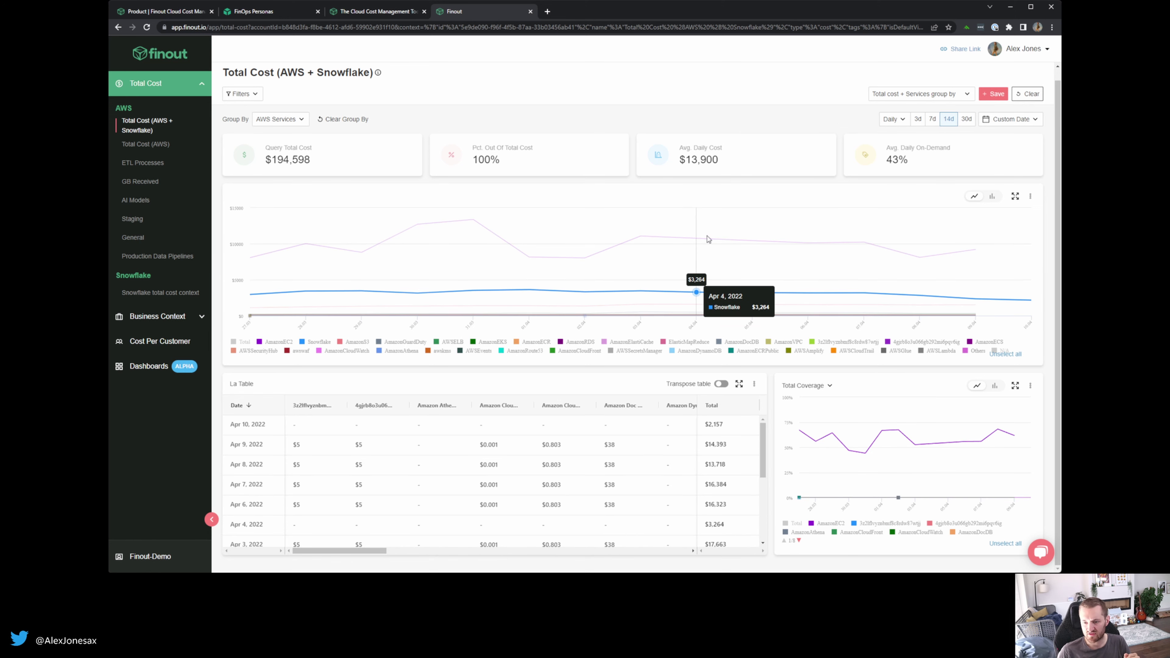
click(992, 196)
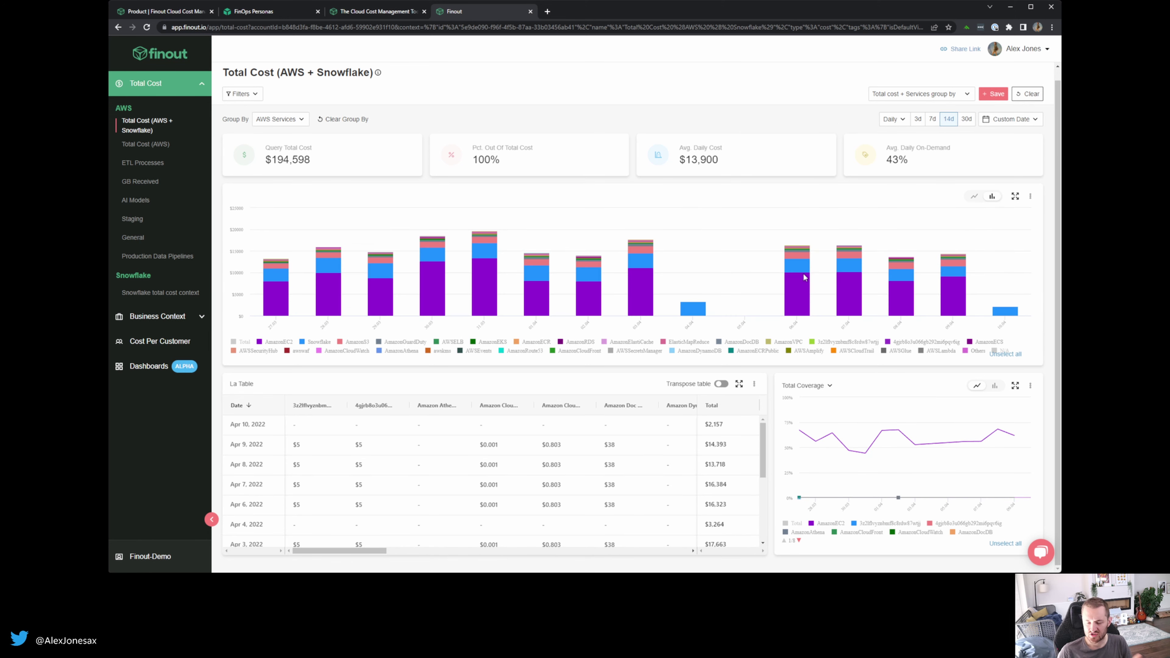
click(1030, 196)
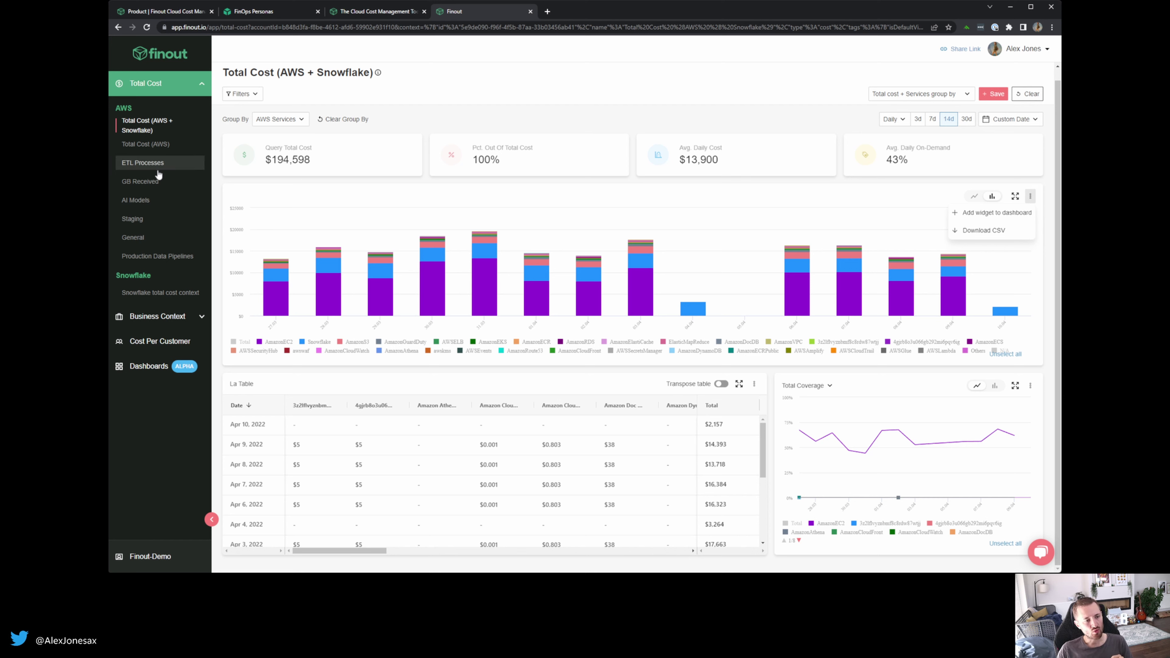
- Open GB Received, group it by the Account Name tag, and transpose the table
click(146, 184)
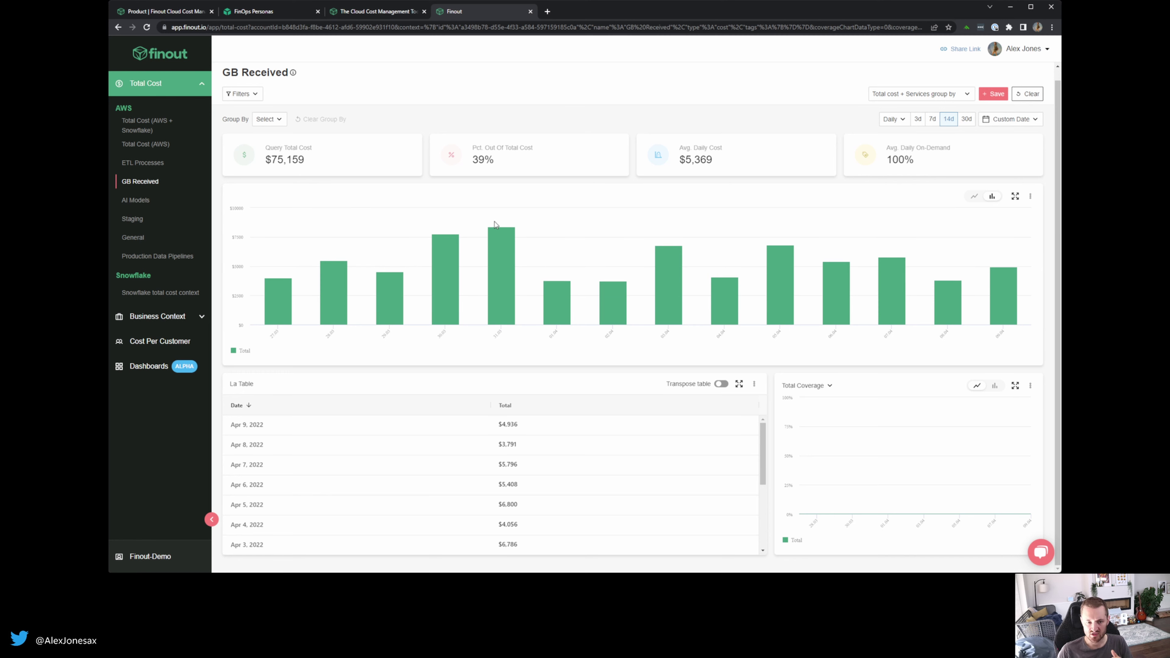
click(264, 121)
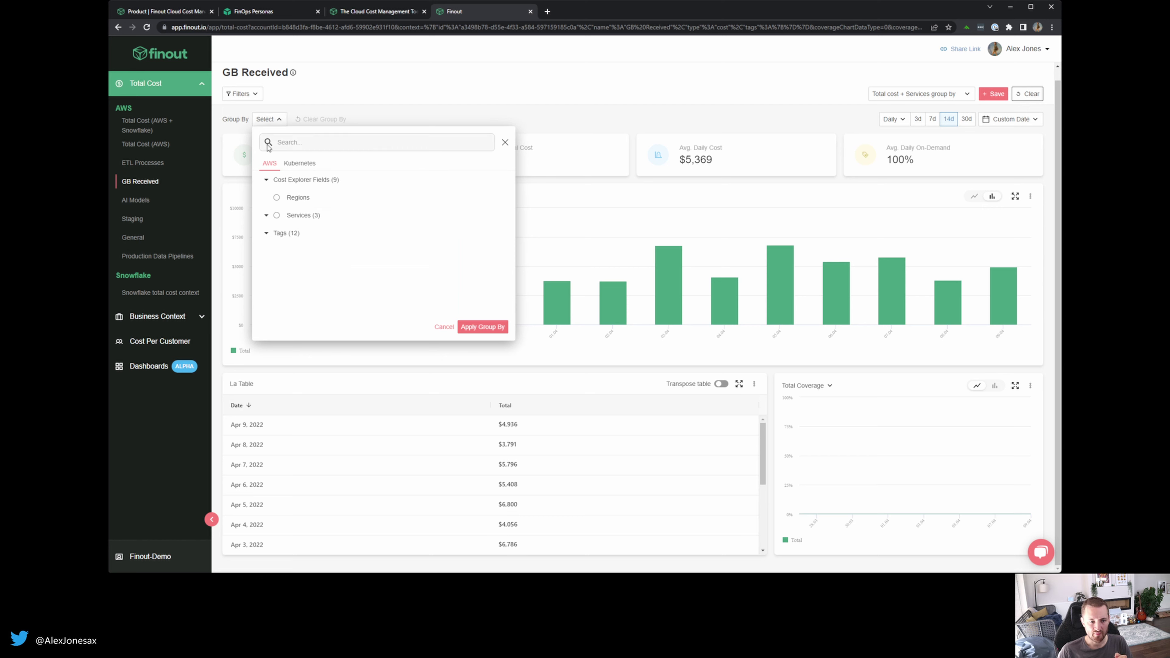
click(266, 233)
scroll(269, 233, down, 5)
scroll(281, 198, up, 2)
click(286, 223)
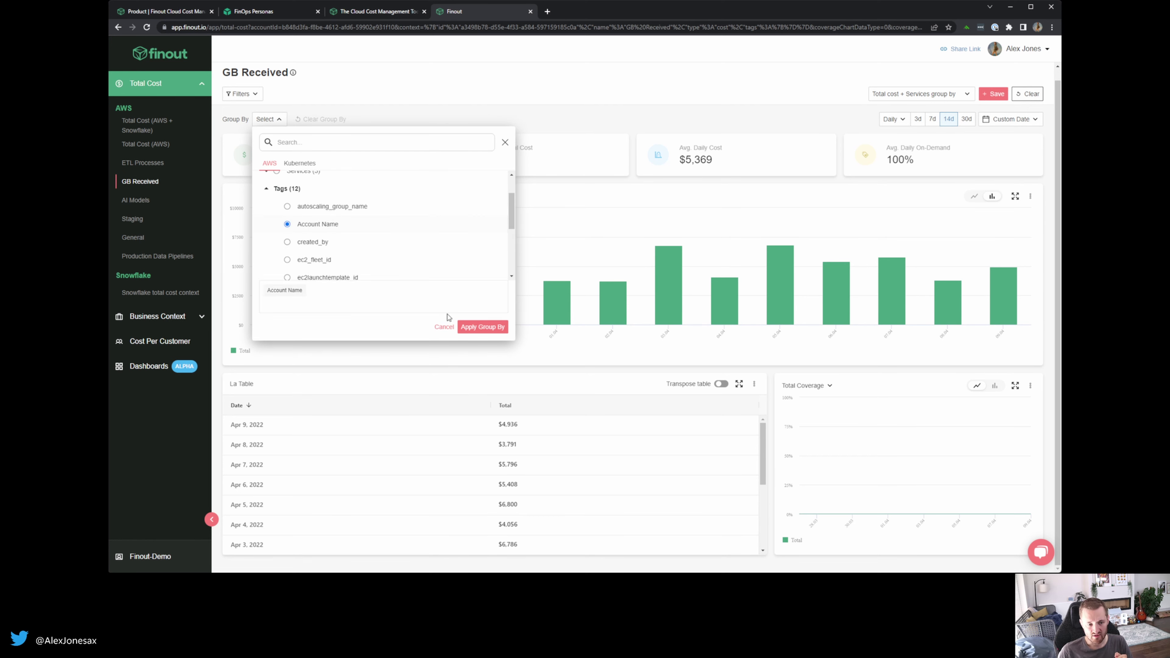
click(490, 330)
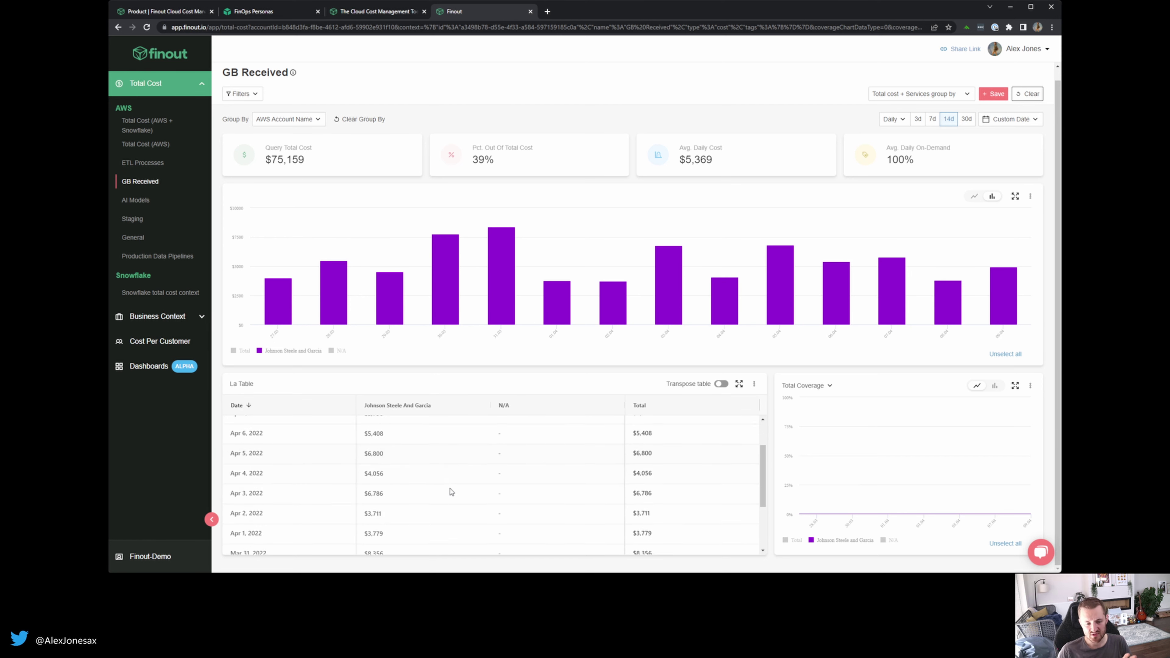
click(721, 384)
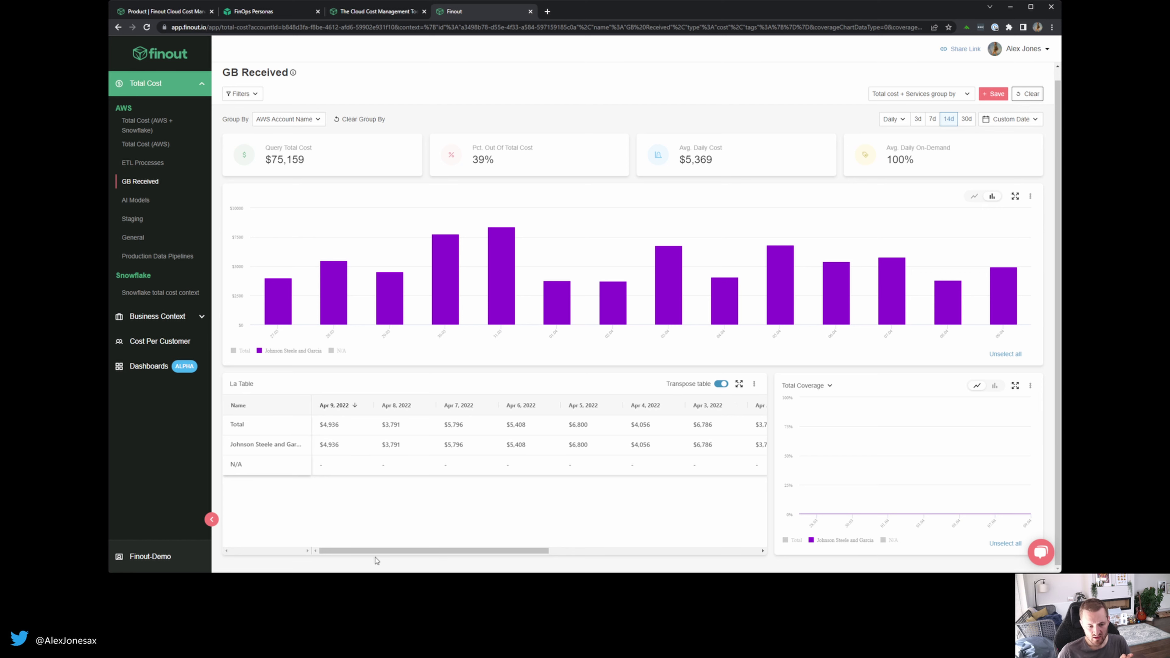
drag(392, 558, 410, 559)
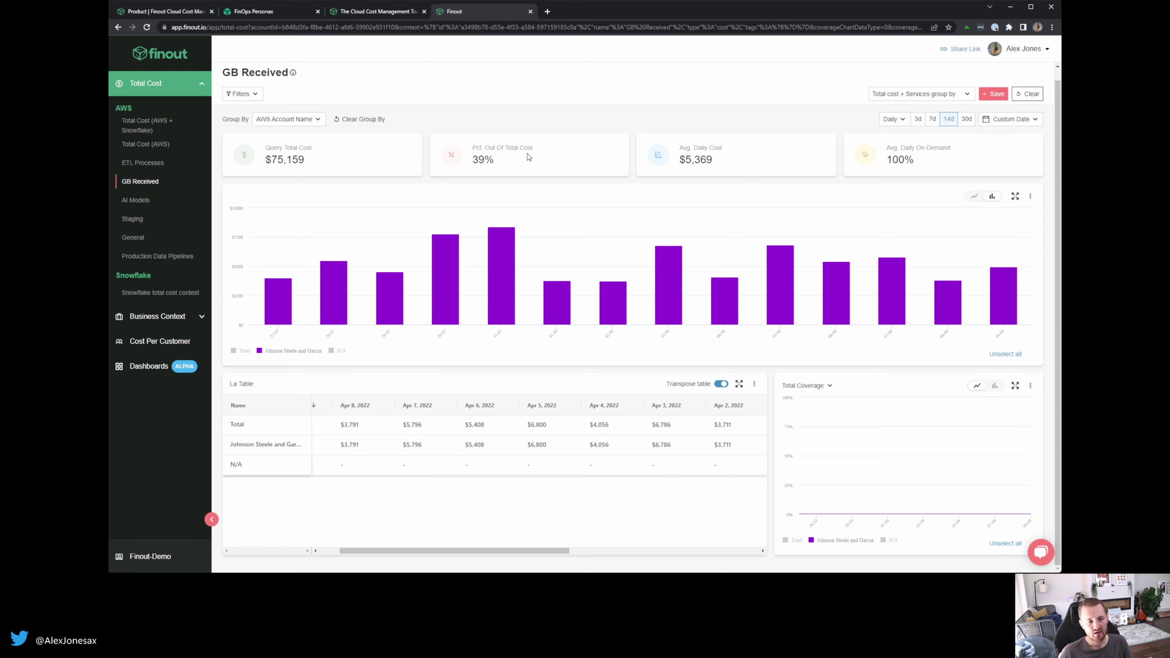
- Group GB Received costs by the Kubernetes pod_label label_account_name
click(272, 119)
click(300, 163)
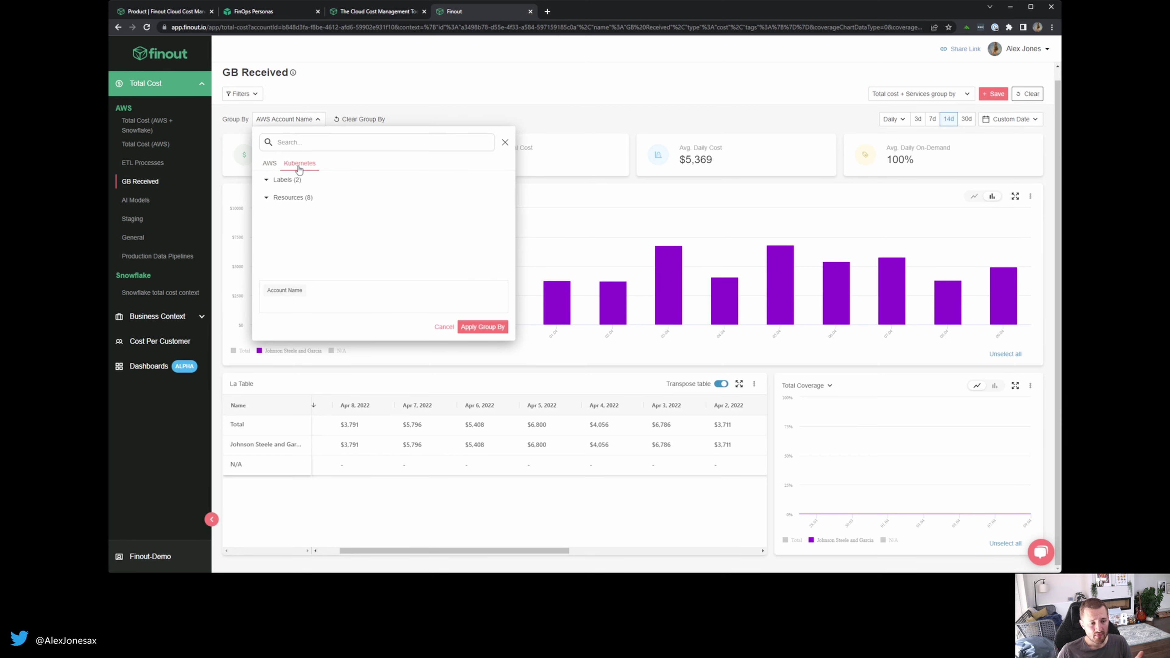
click(267, 180)
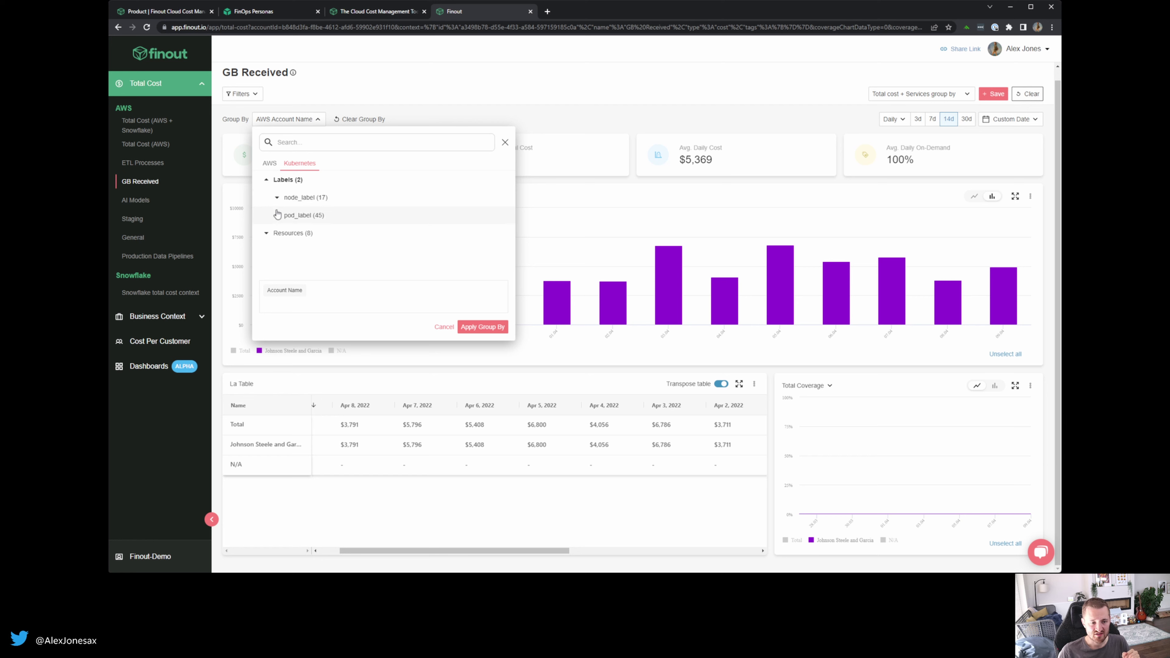
click(277, 215)
scroll(353, 247, down, 2)
click(311, 189)
click(483, 327)
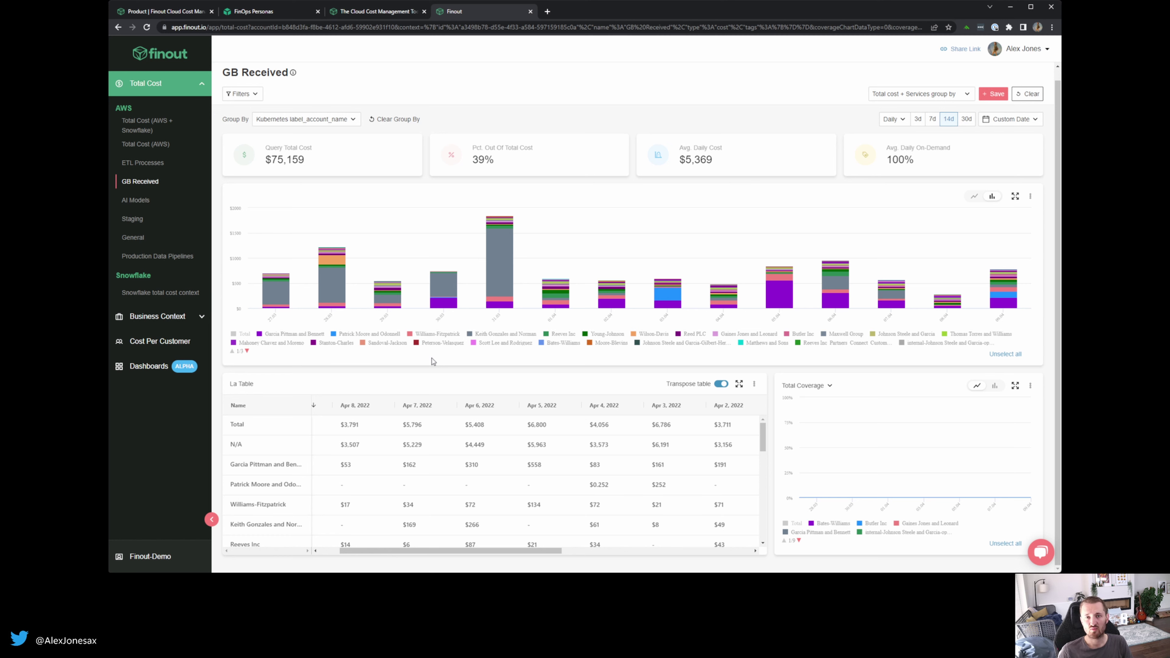
- Browse the Kubernetes node_label grouping options, then close the dropdown without changes
click(268, 120)
click(300, 163)
click(277, 184)
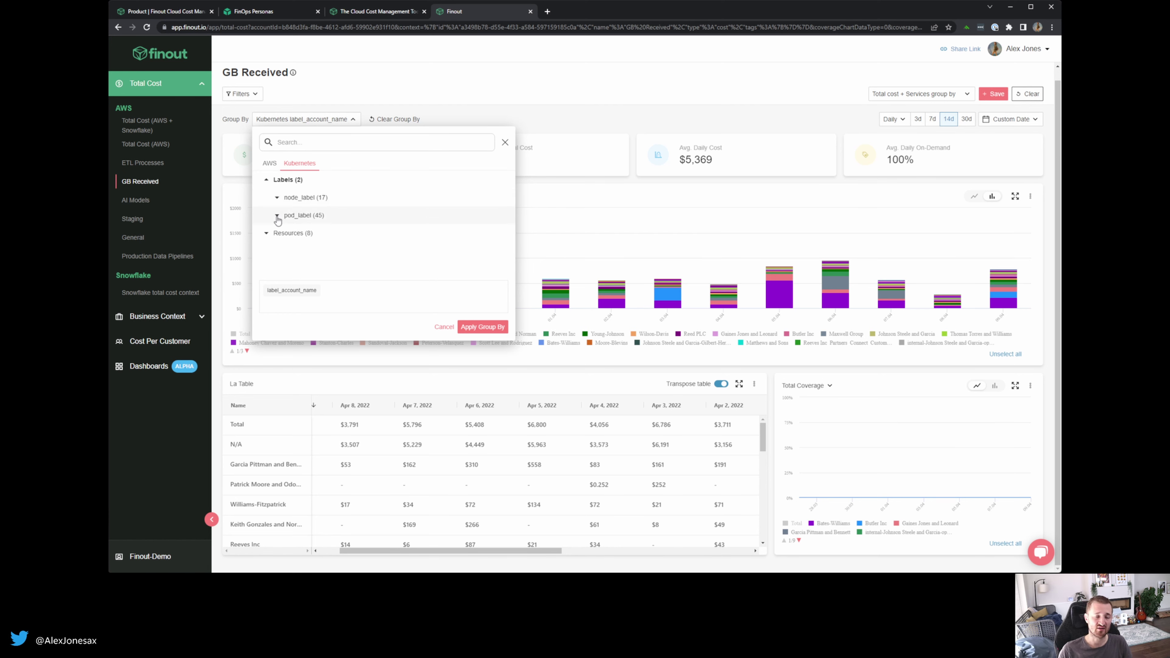
click(280, 203)
click(280, 205)
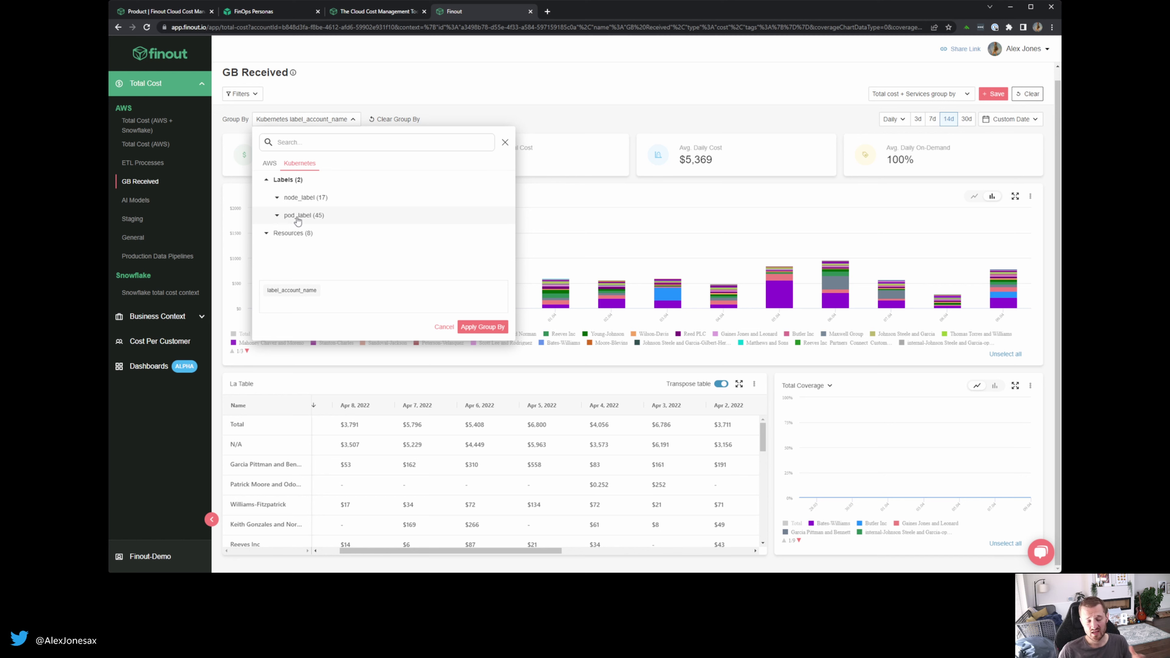
click(505, 142)
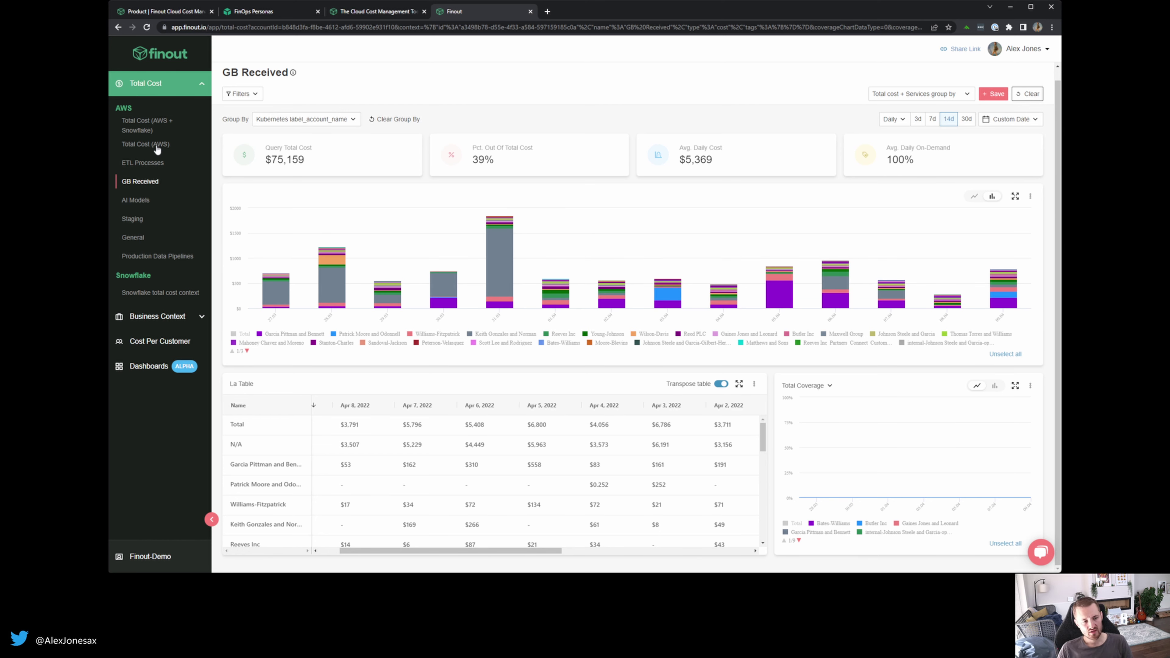
- Collapse Total Cost and open the GB Received business context
click(185, 88)
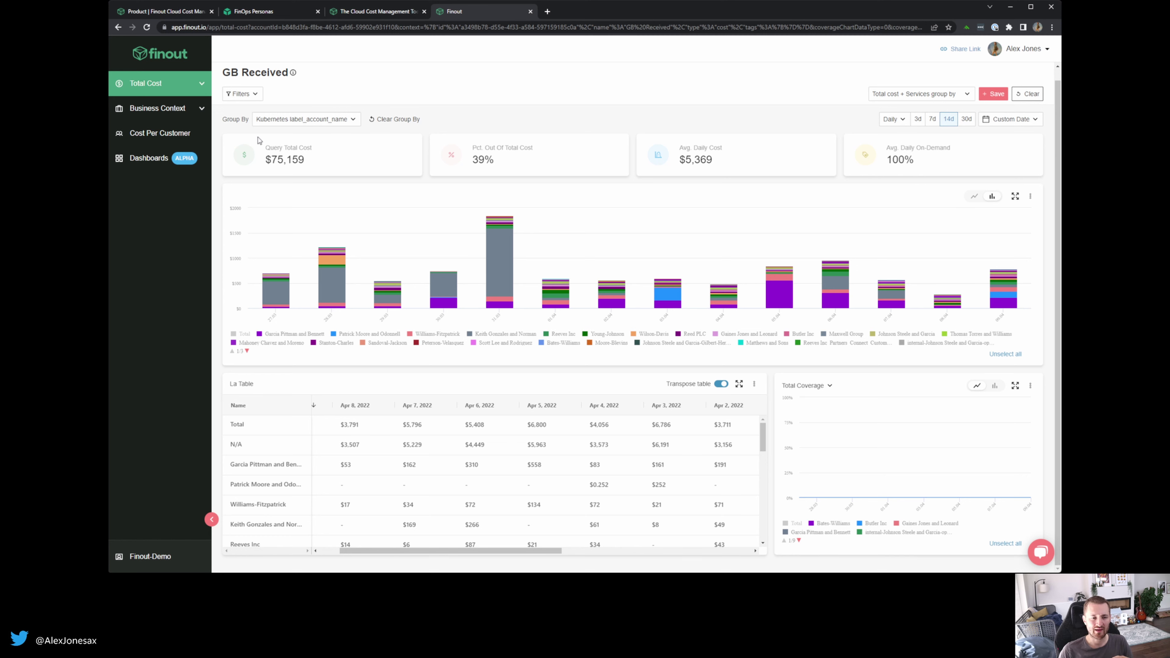
click(190, 115)
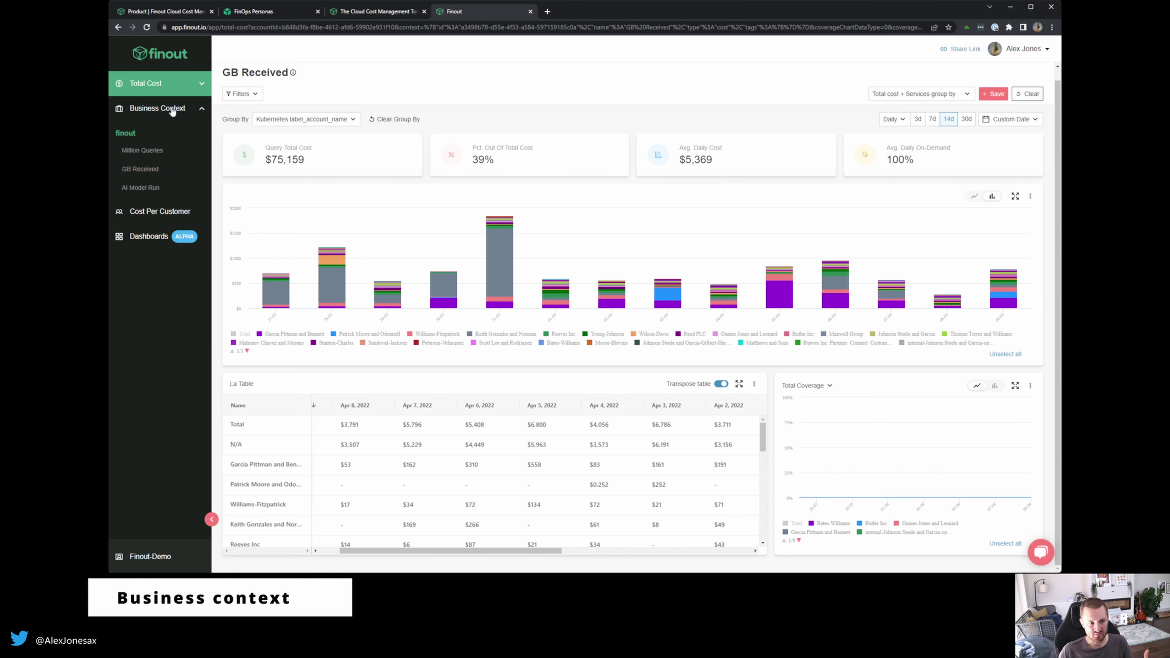
click(143, 169)
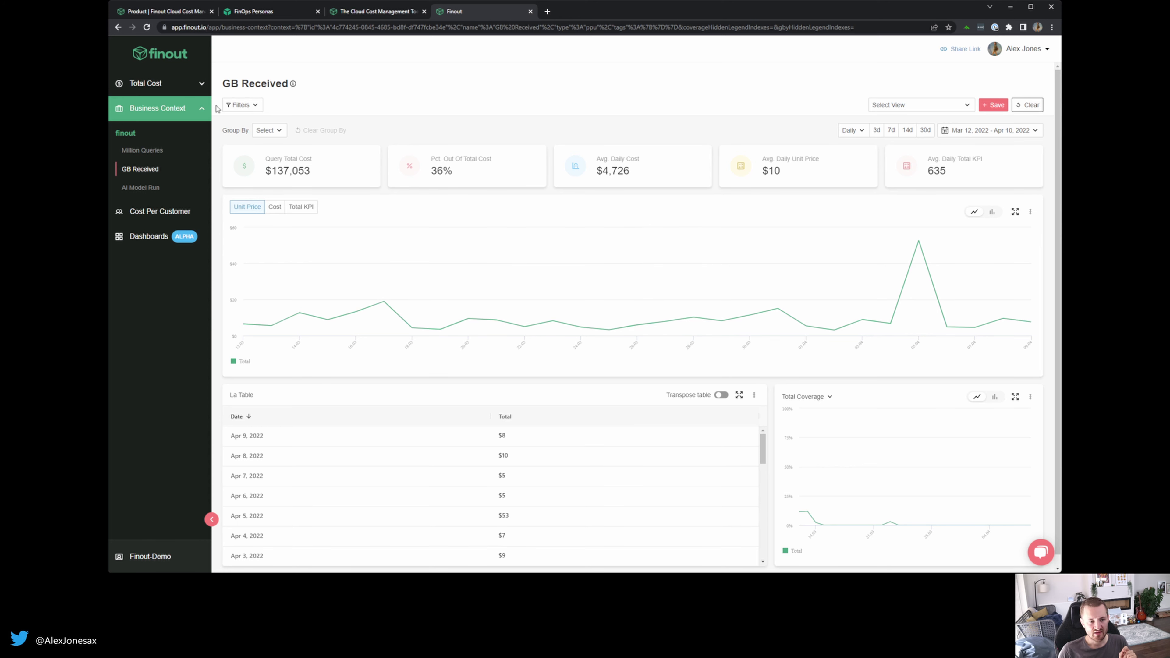
- Group GB Received costs by the Kubernetes pod_label label_account_name
click(269, 130)
click(302, 177)
click(287, 196)
click(278, 226)
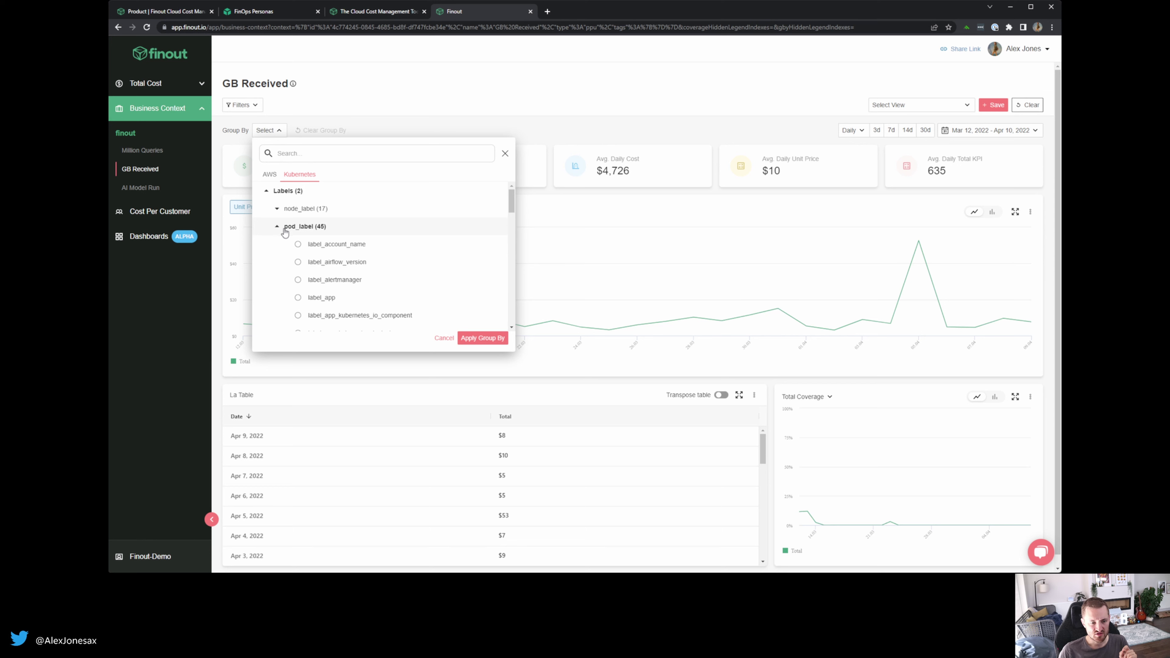
click(298, 244)
click(483, 338)
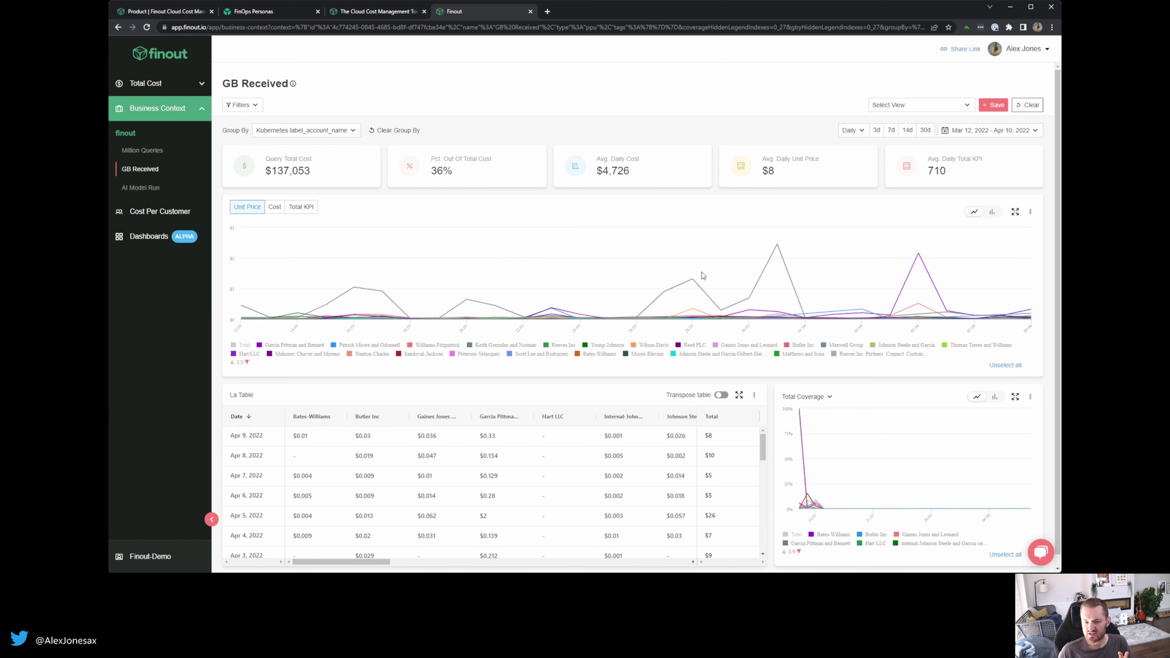
- Show the last 30 days of GB Received data
mouse_move(695, 285)
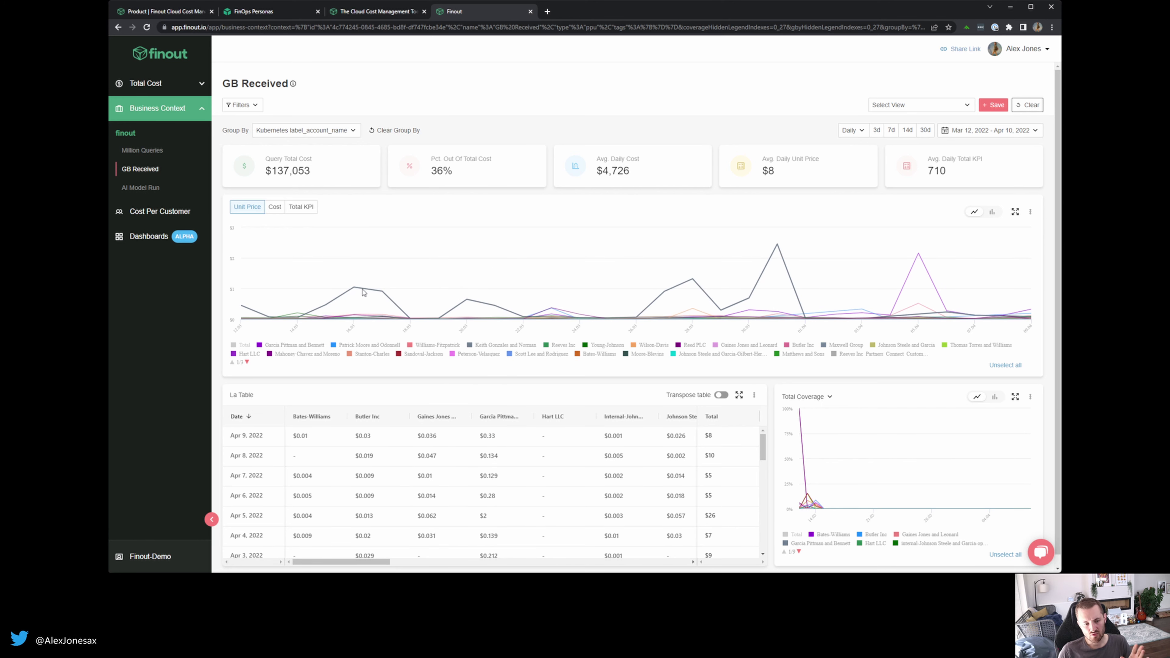
mouse_move(362, 292)
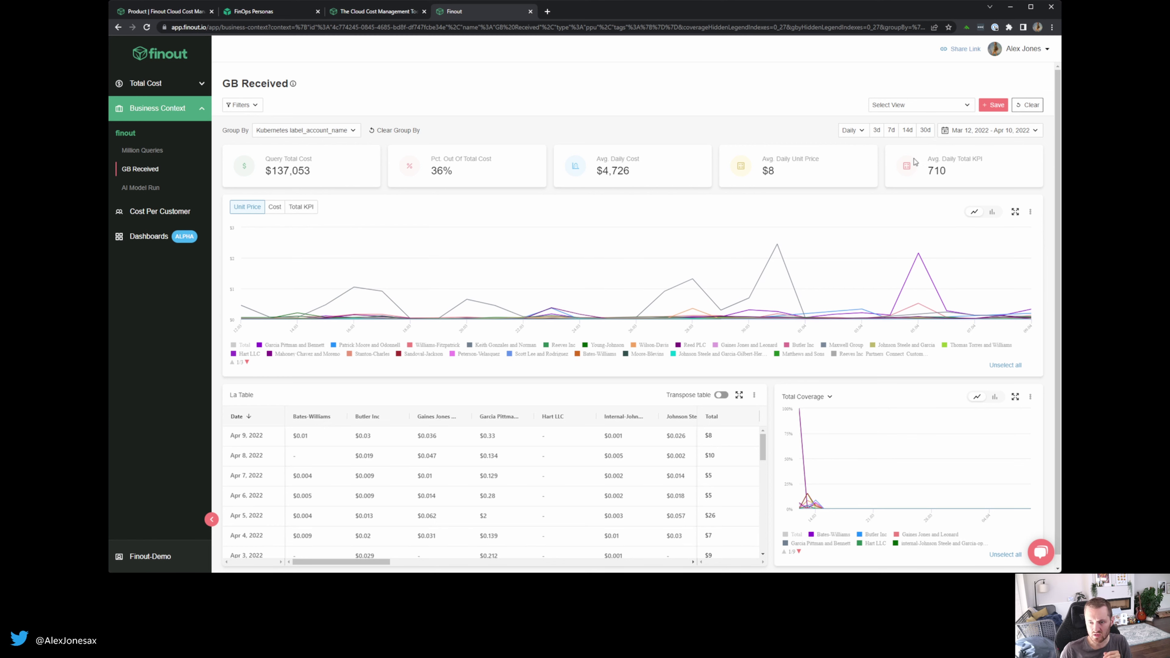
click(926, 132)
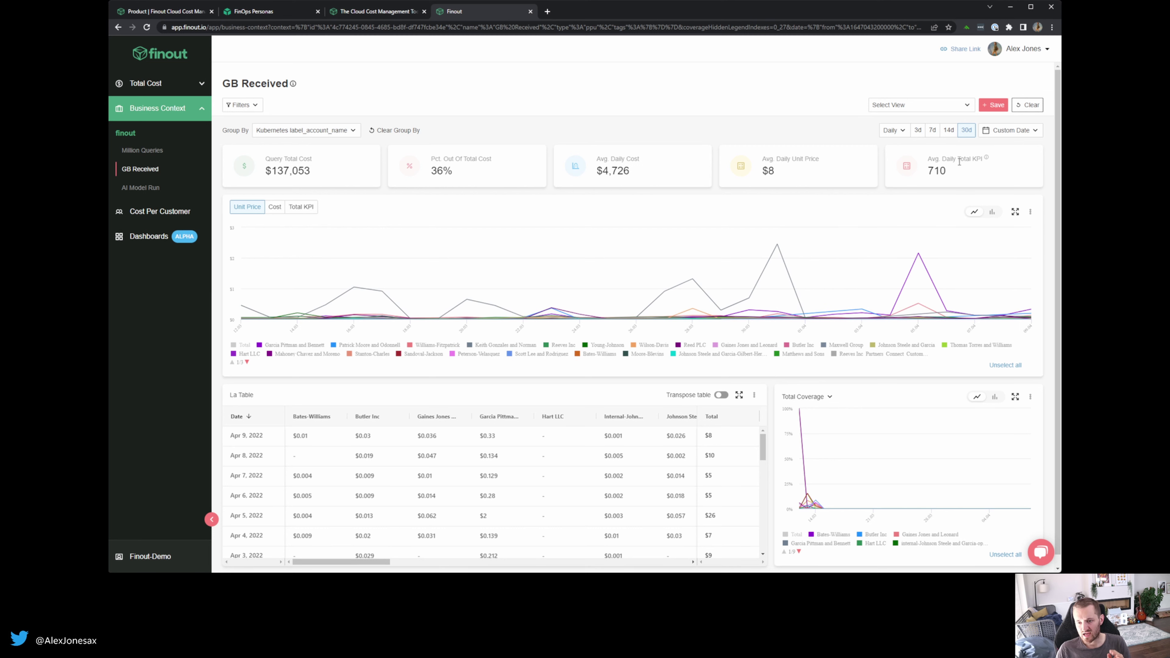
mouse_move(986, 160)
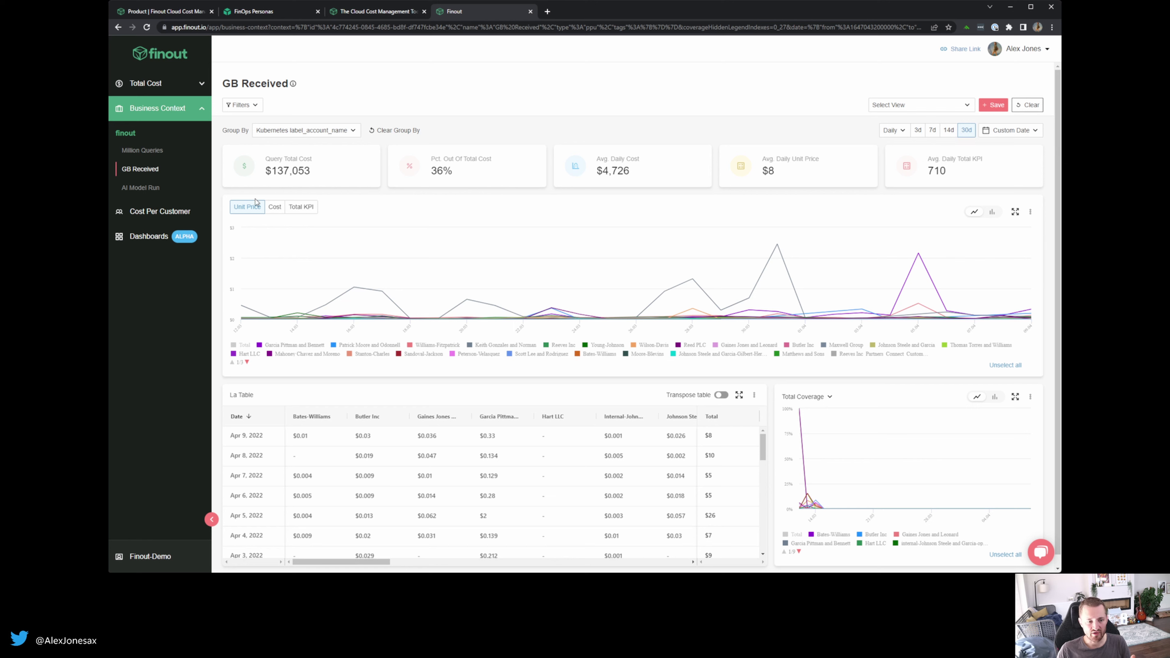
- Chart GB Received's total KPI, transpose the table so customers are rows, then open Cost Per Customer
click(296, 208)
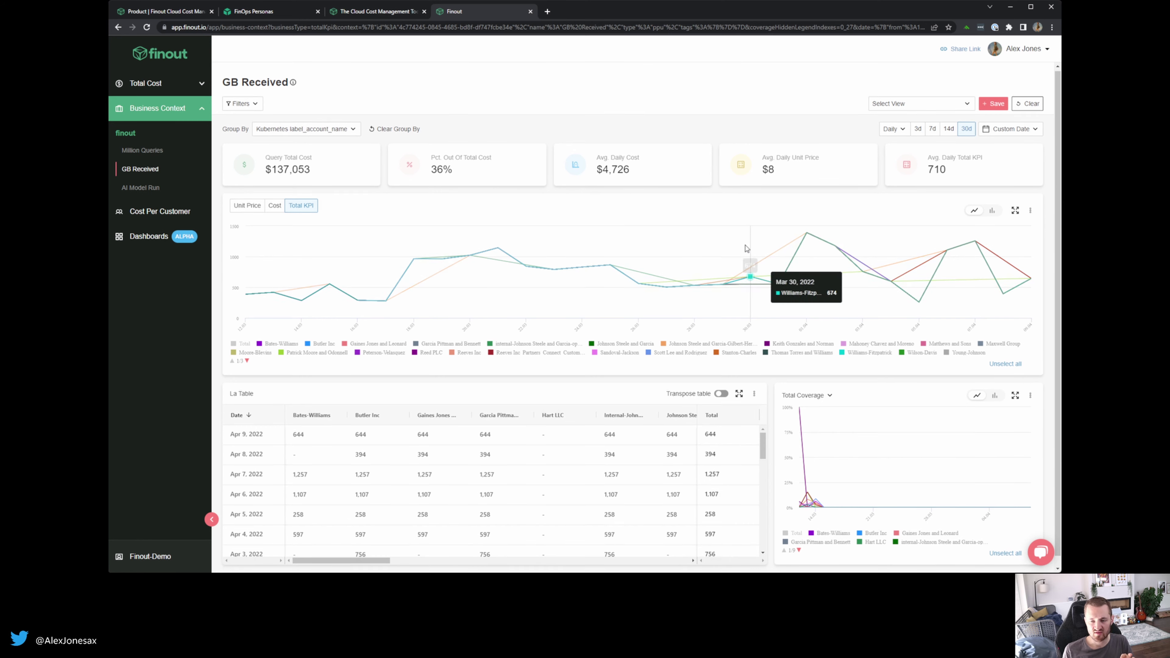
scroll(751, 272, down, 1)
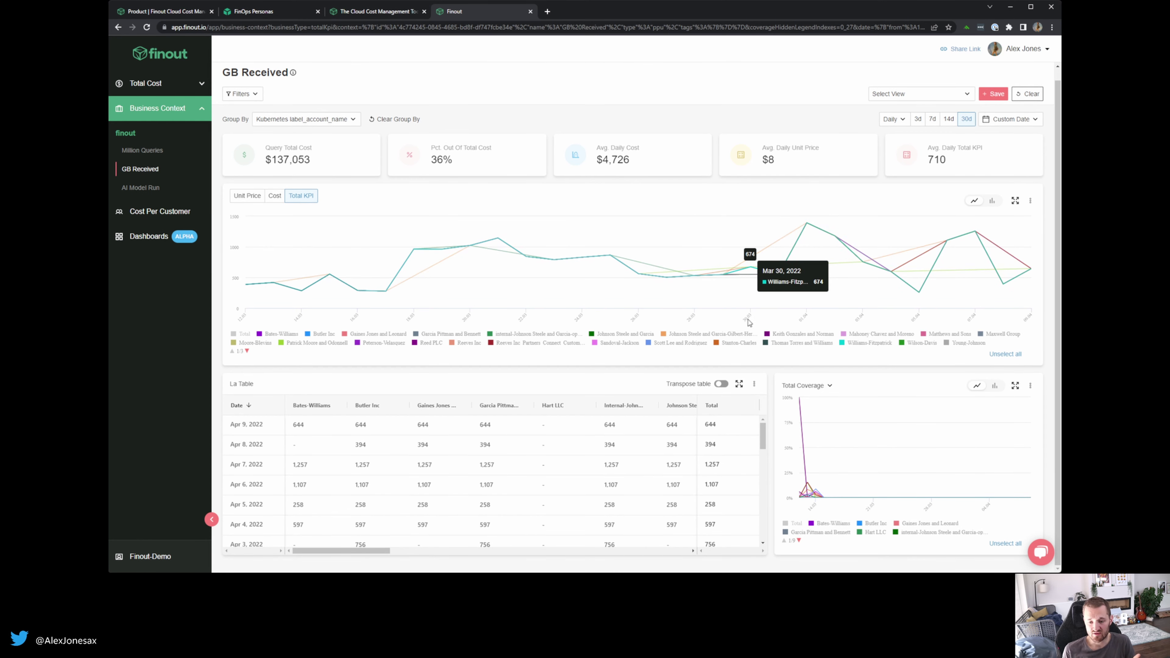
click(721, 385)
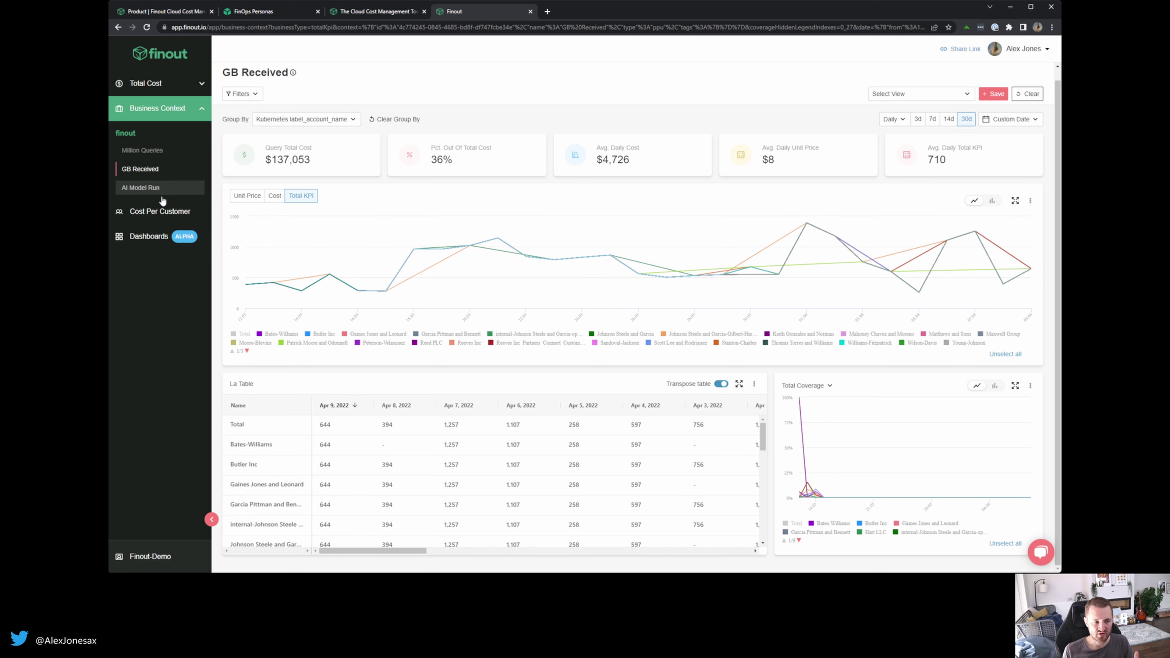
click(149, 212)
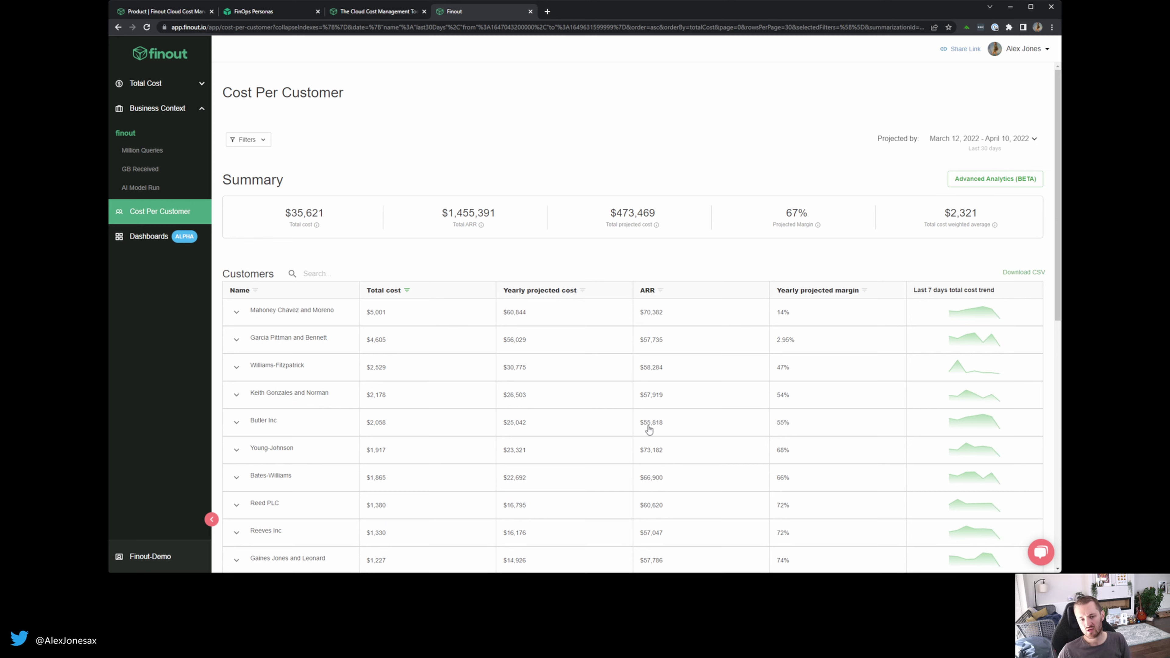
mouse_move(482, 227)
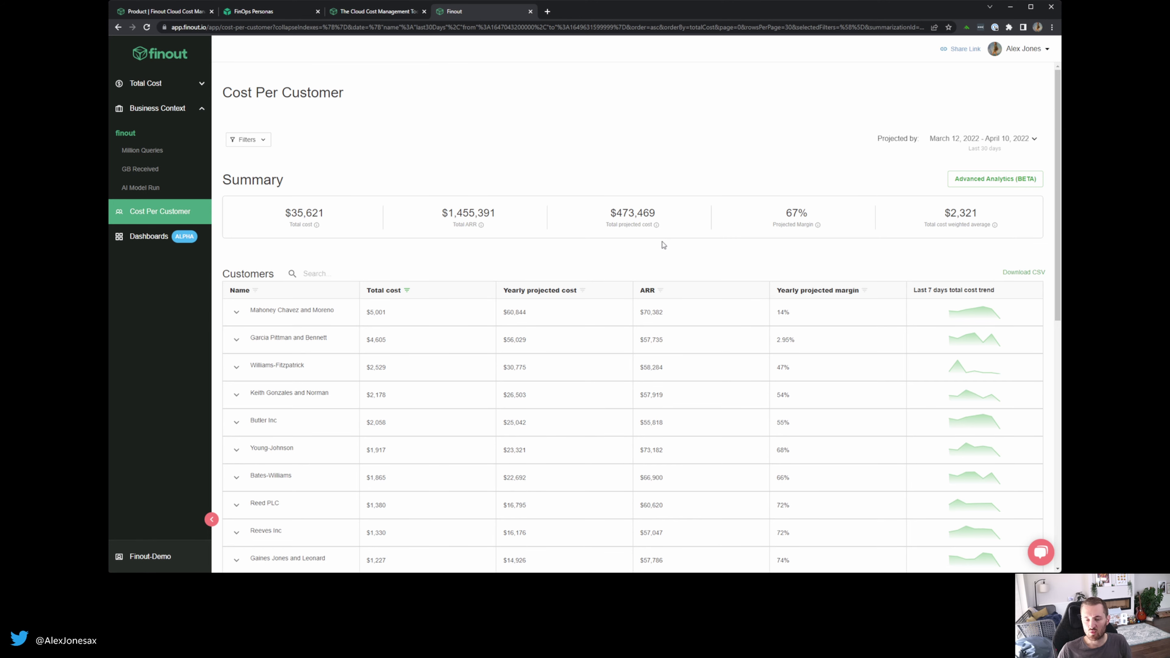
scroll(520, 261, down, 4)
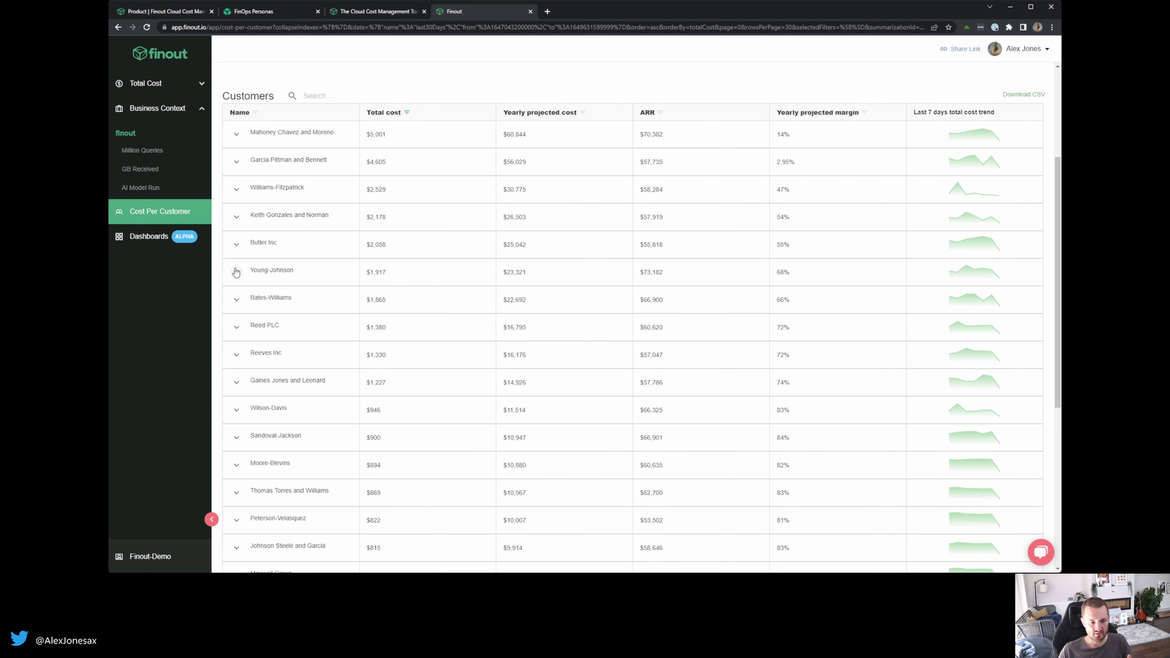
scroll(240, 404, down, 3)
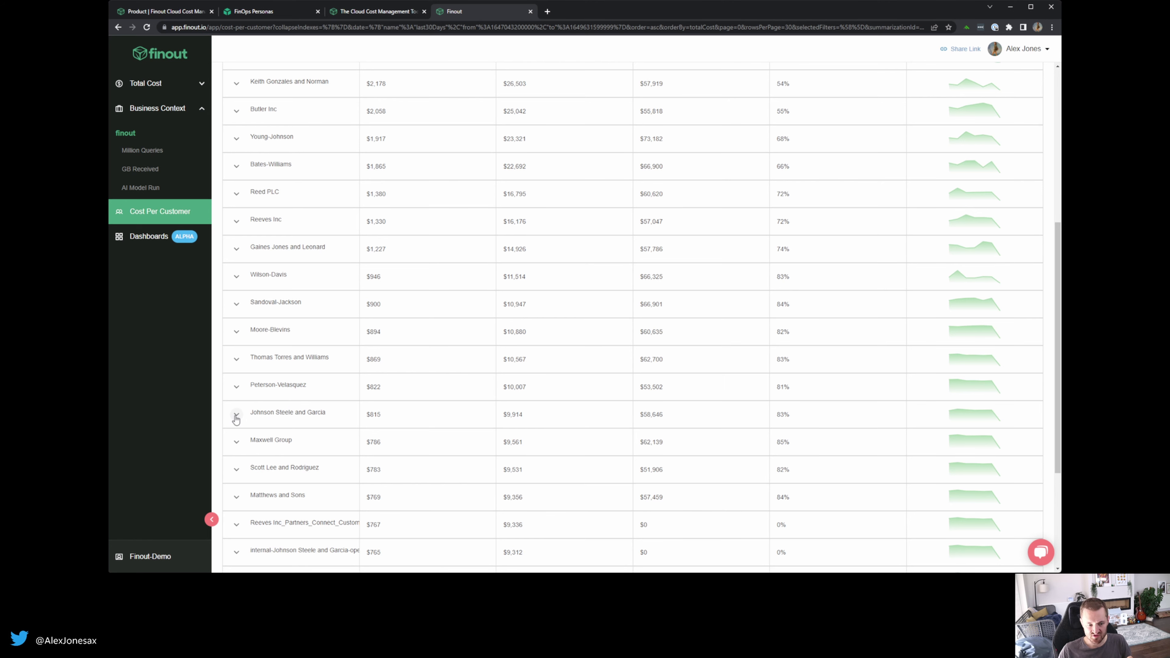
click(236, 416)
scroll(413, 390, down, 5)
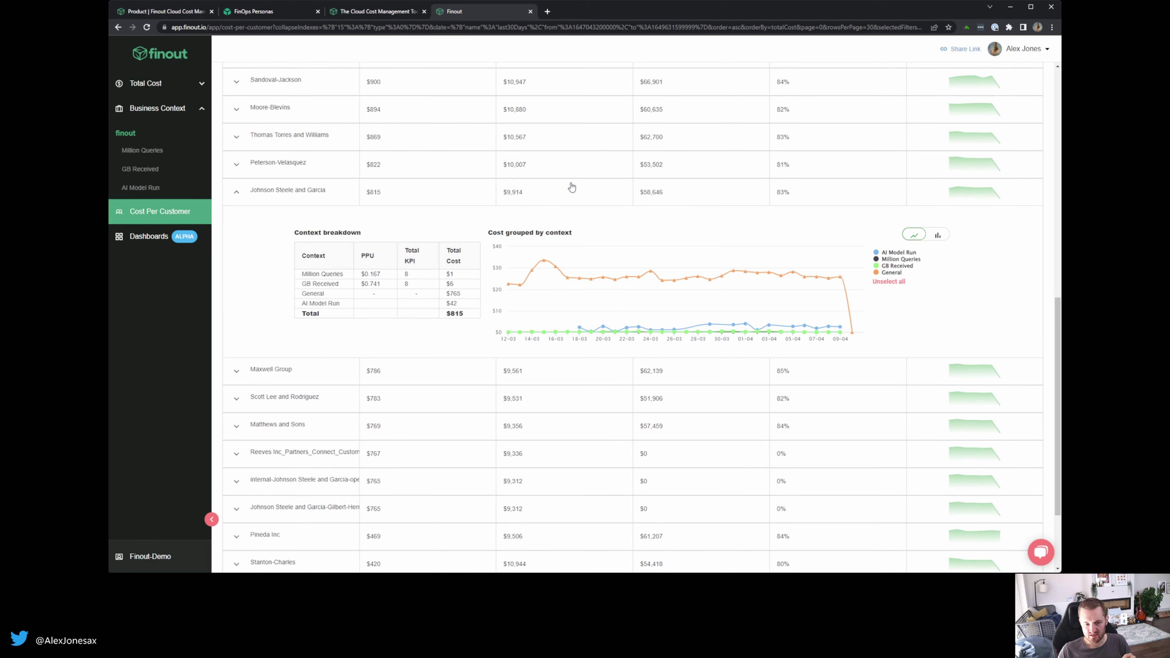
scroll(618, 181, down, 1)
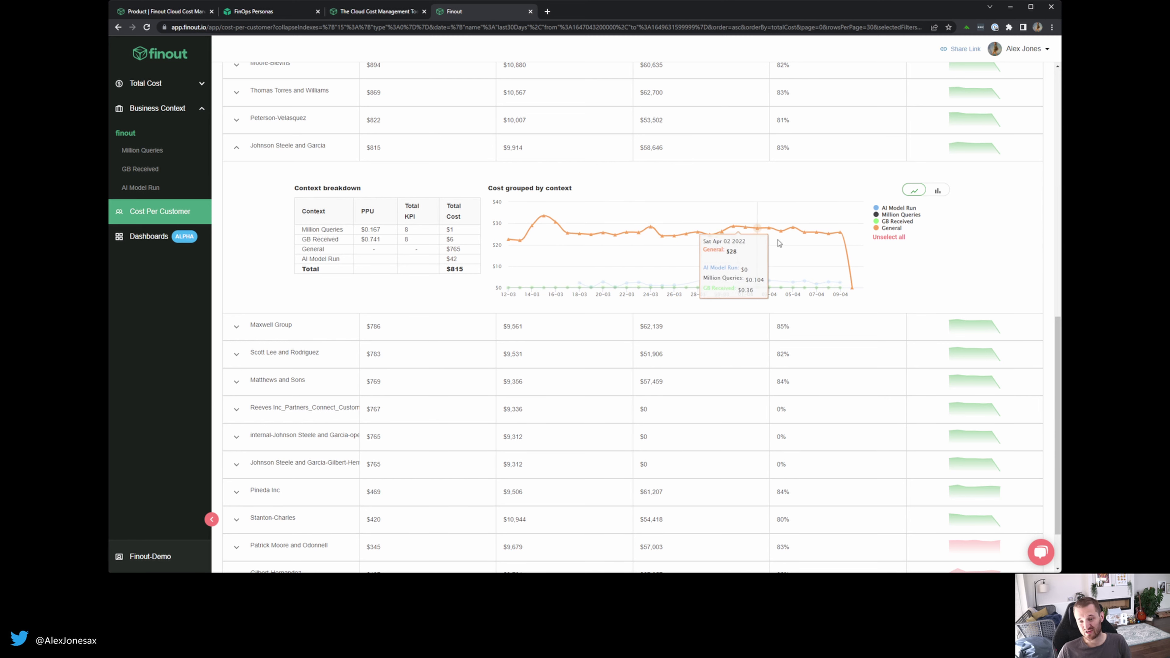
click(912, 207)
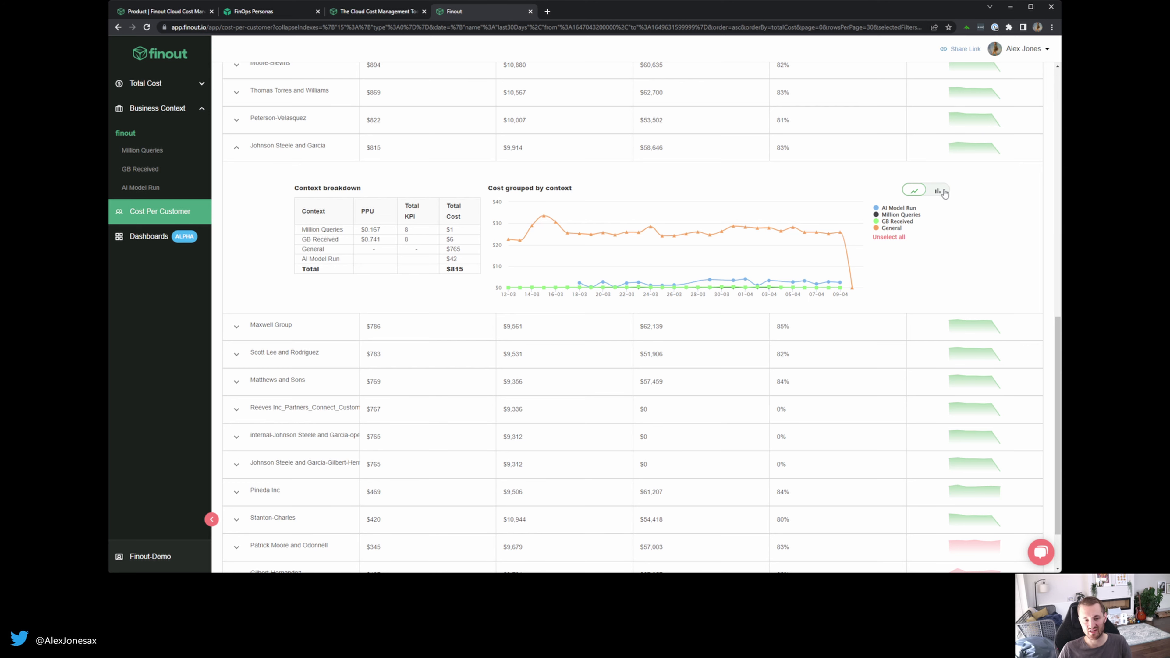
click(938, 191)
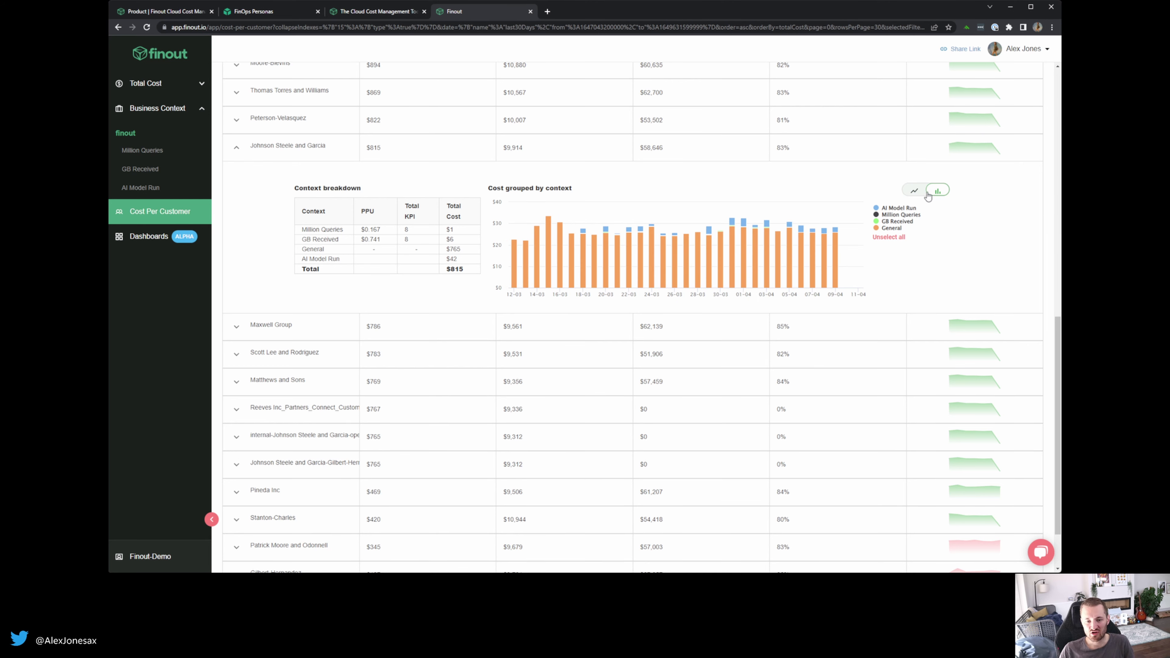
scroll(589, 249, up, 5)
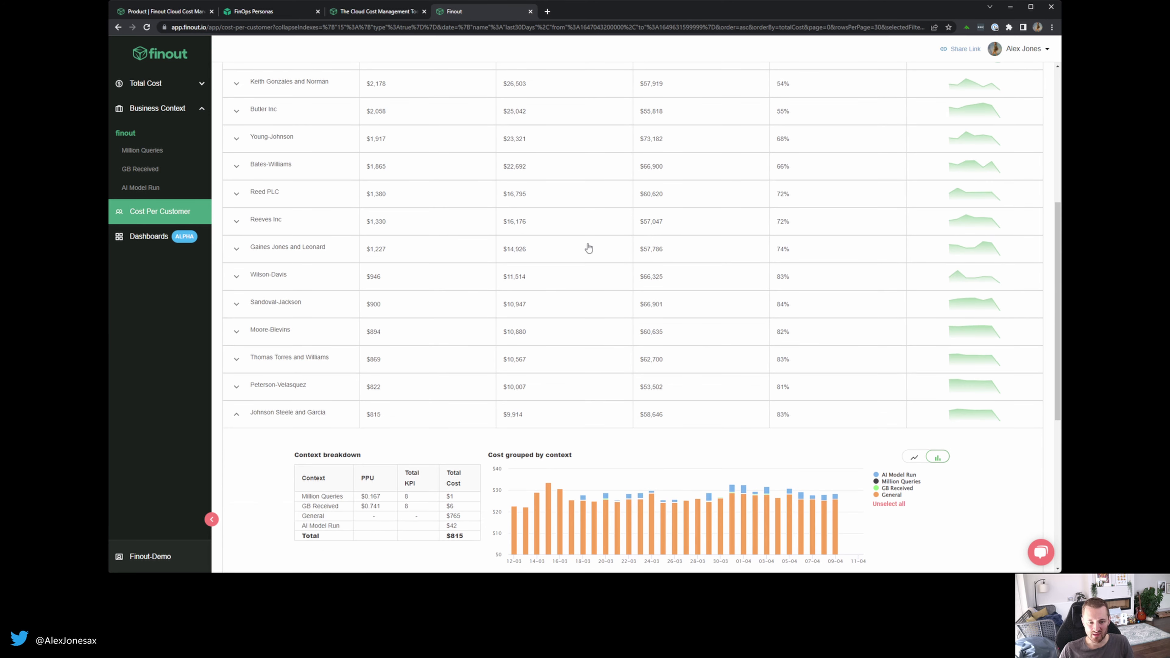
scroll(589, 249, up, 3)
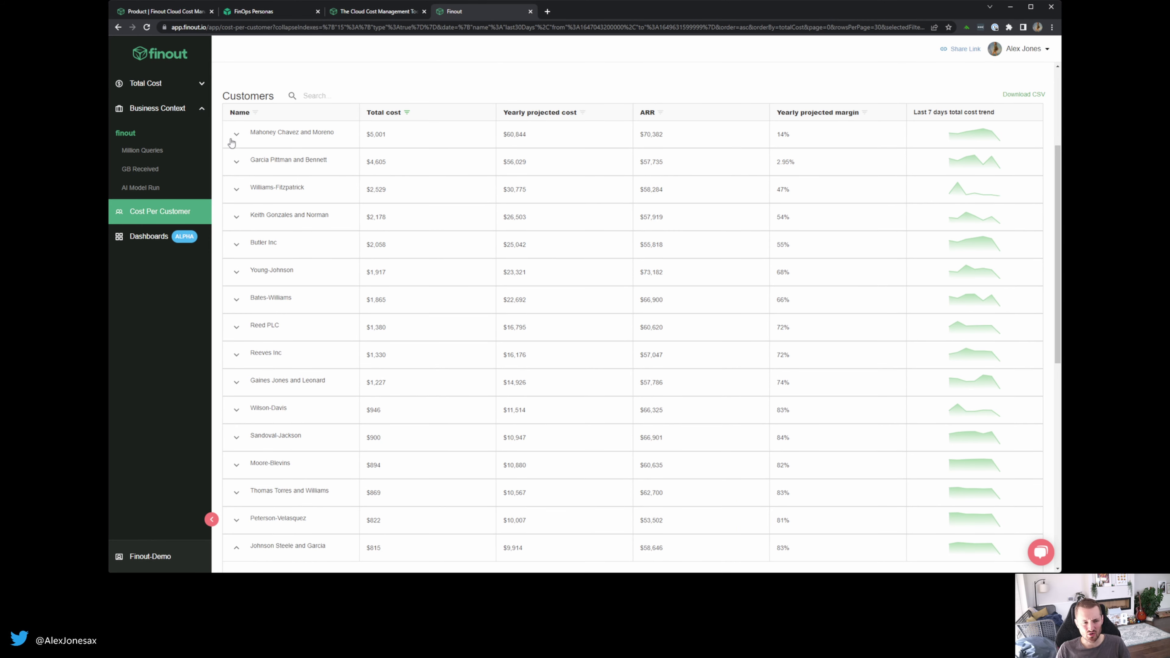
mouse_move(974, 136)
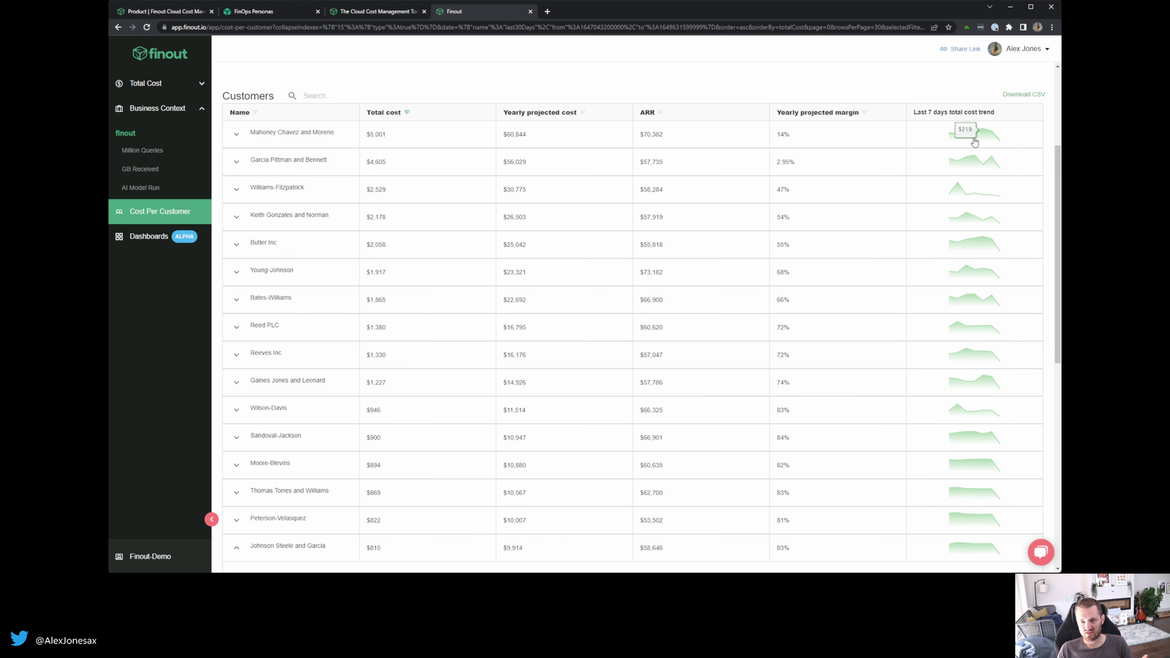
scroll(935, 145, up, 3)
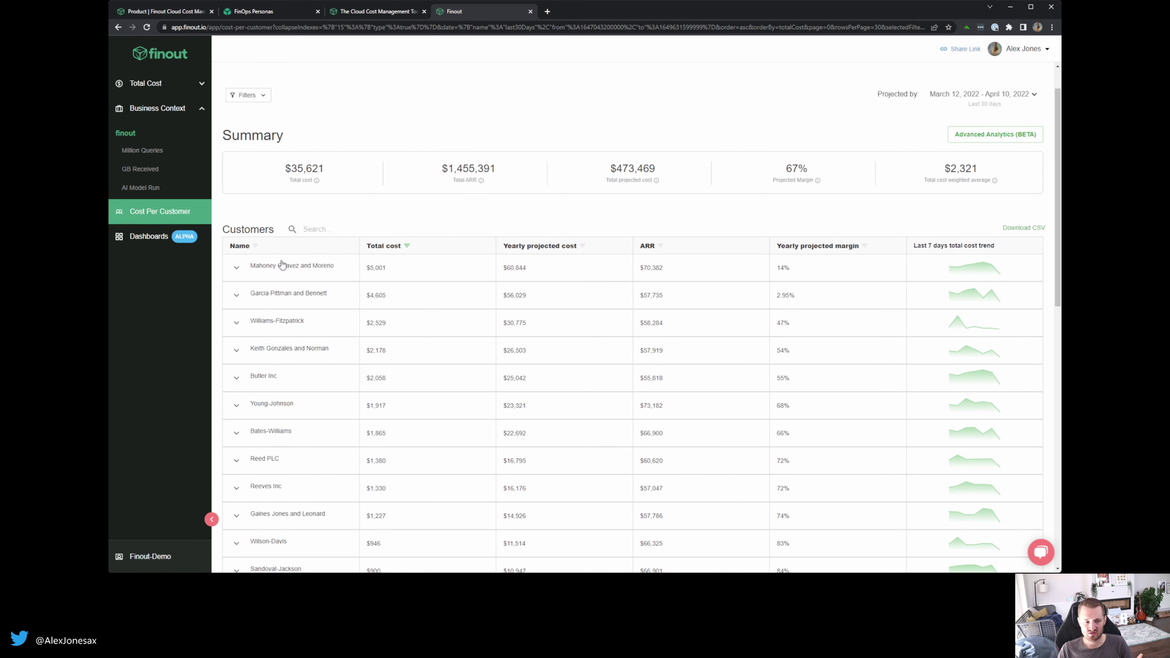
click(235, 268)
mouse_move(969, 272)
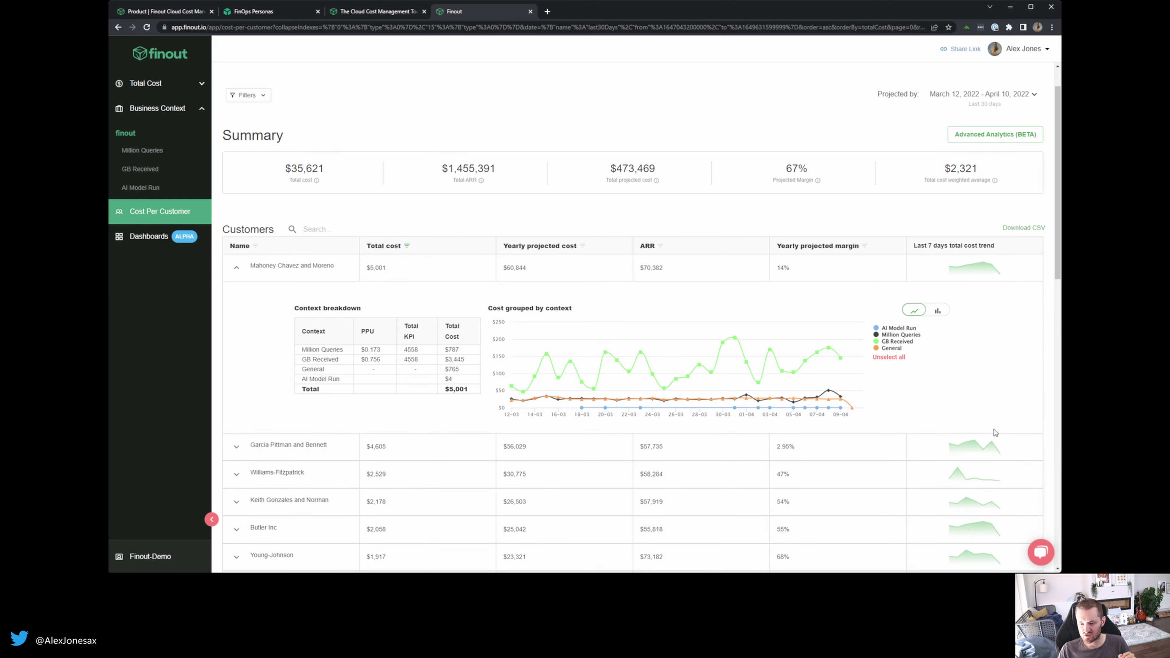
scroll(955, 377, down, 2)
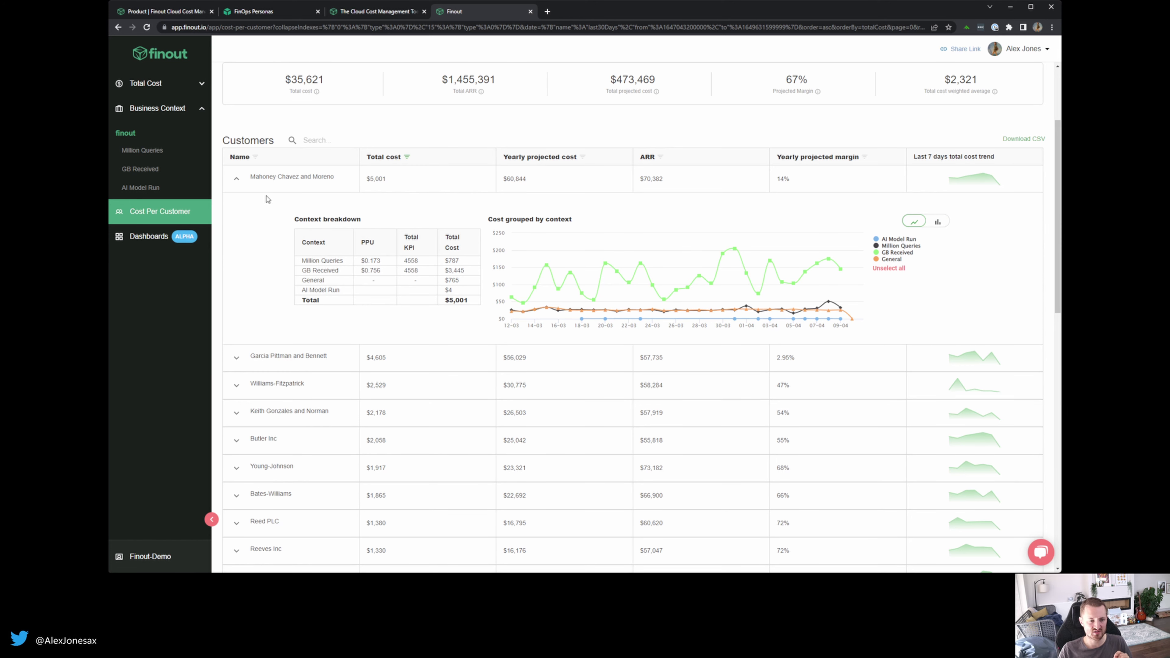
click(236, 178)
scroll(257, 196, up, 3)
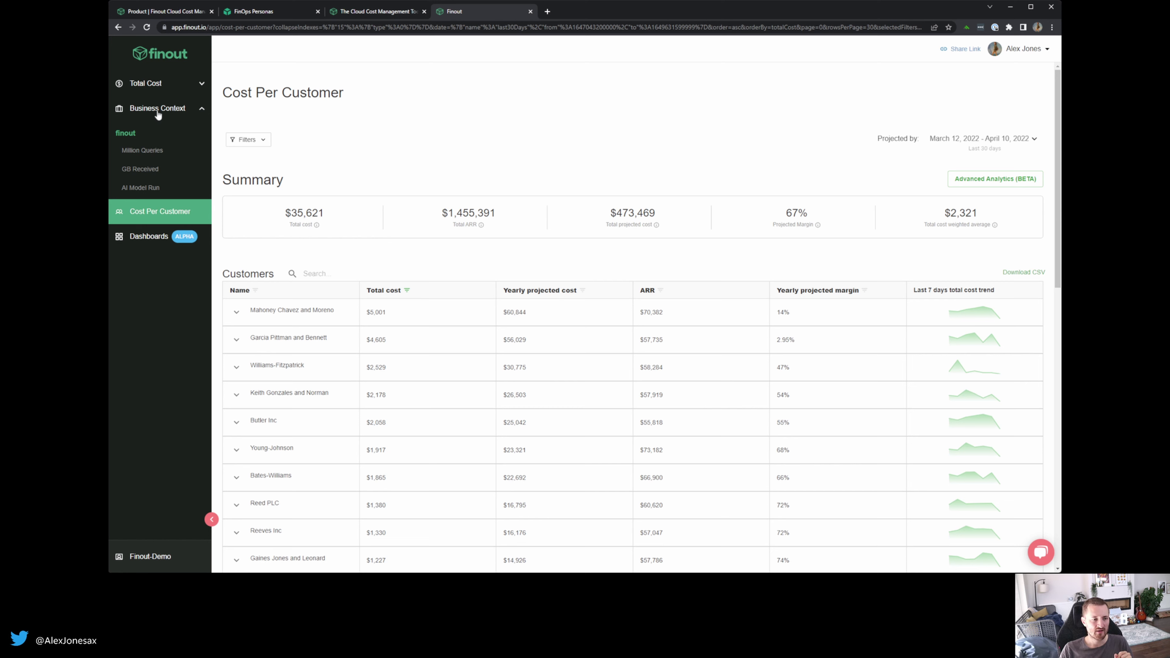
click(143, 171)
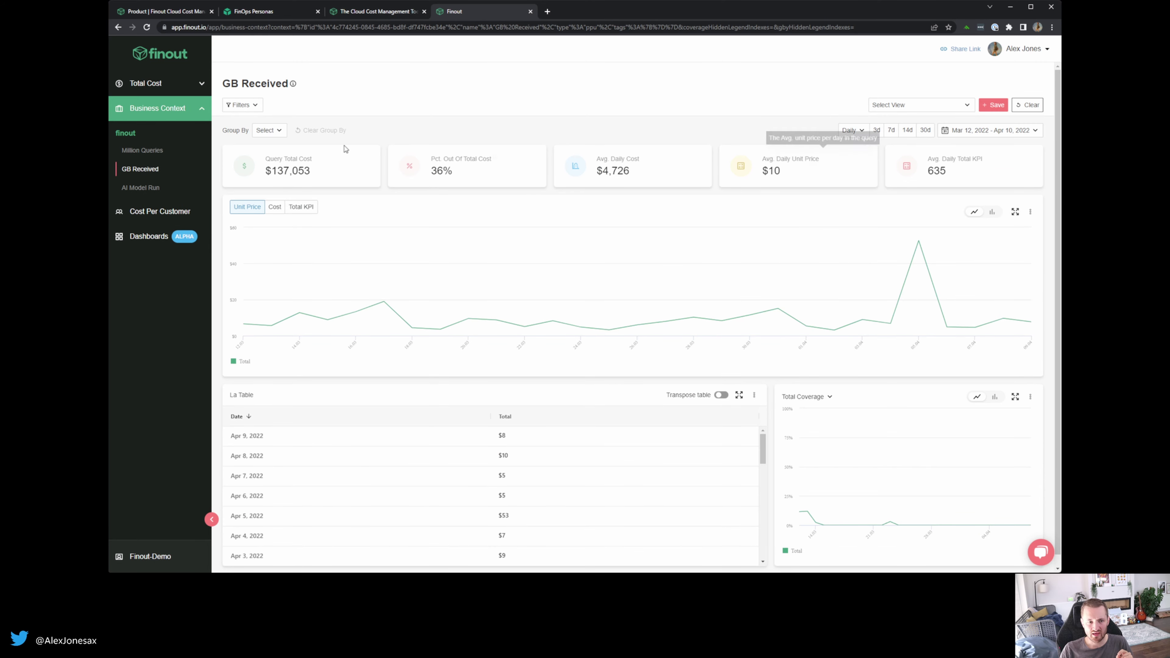
click(293, 83)
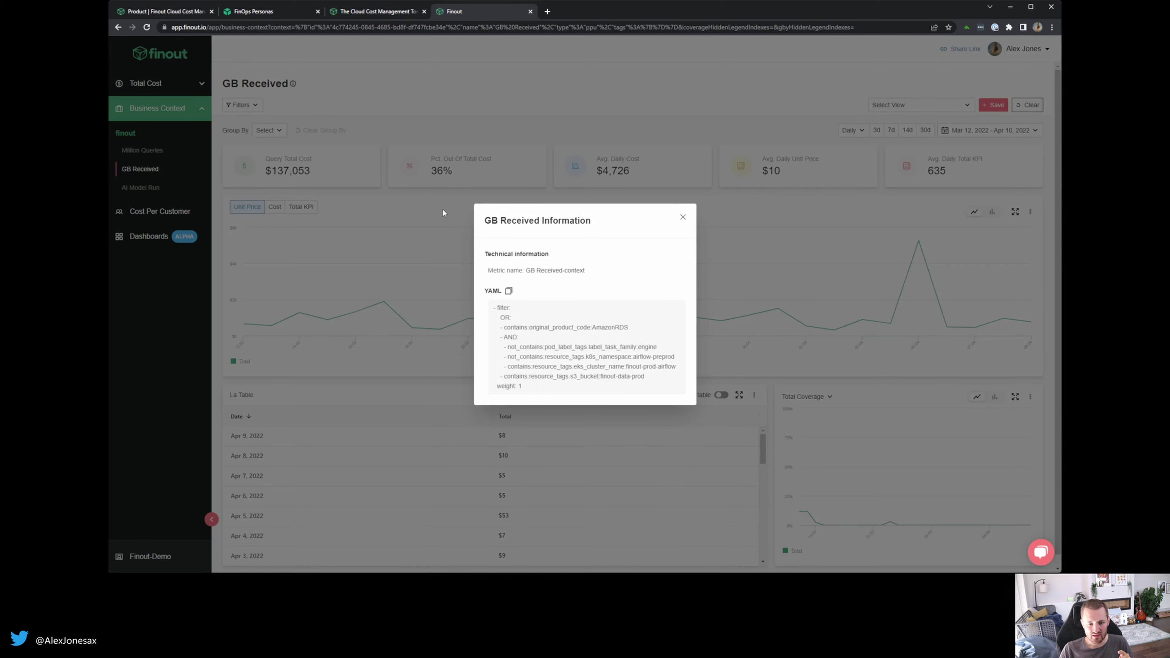
drag(494, 307, 528, 400)
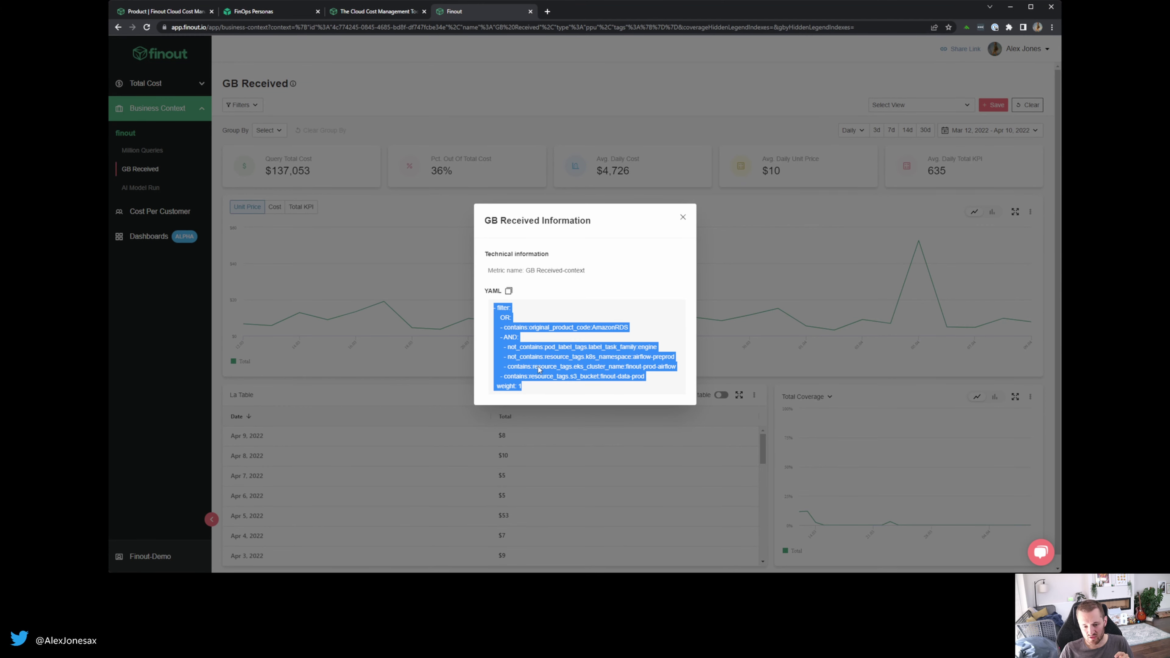
click(689, 219)
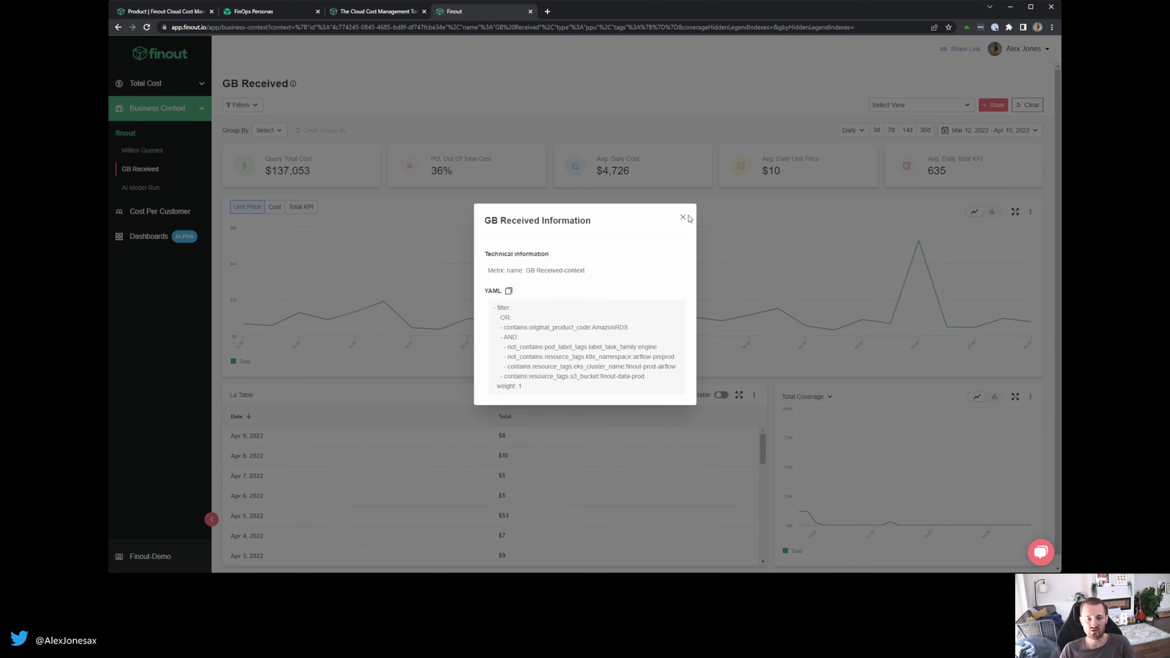
click(684, 220)
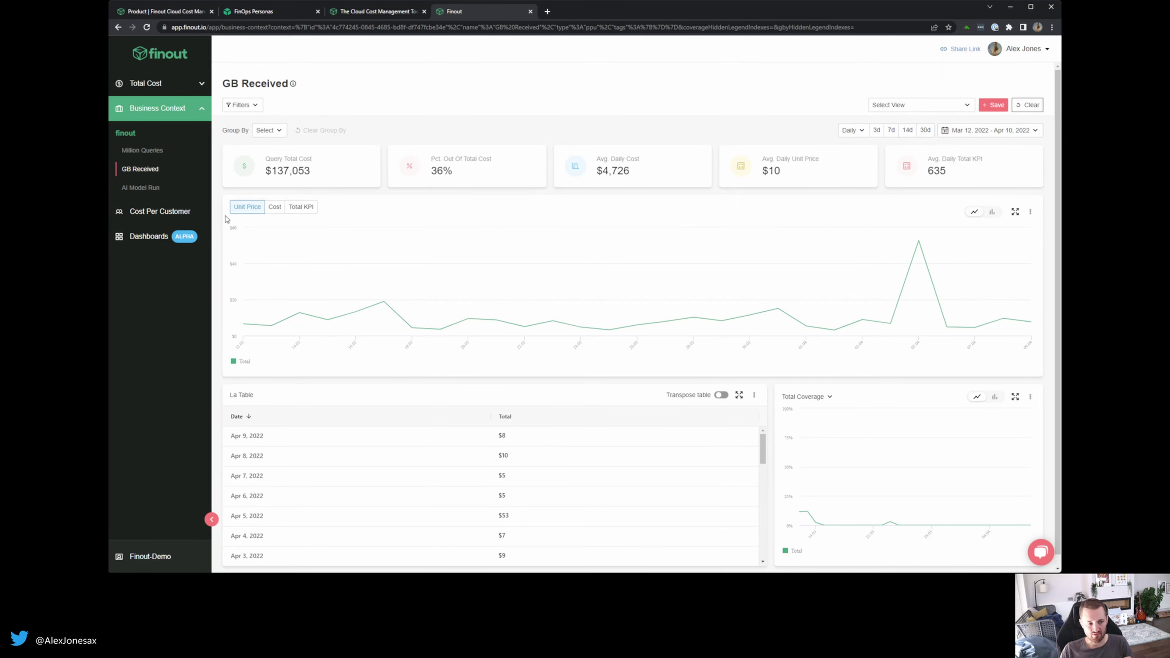
click(181, 219)
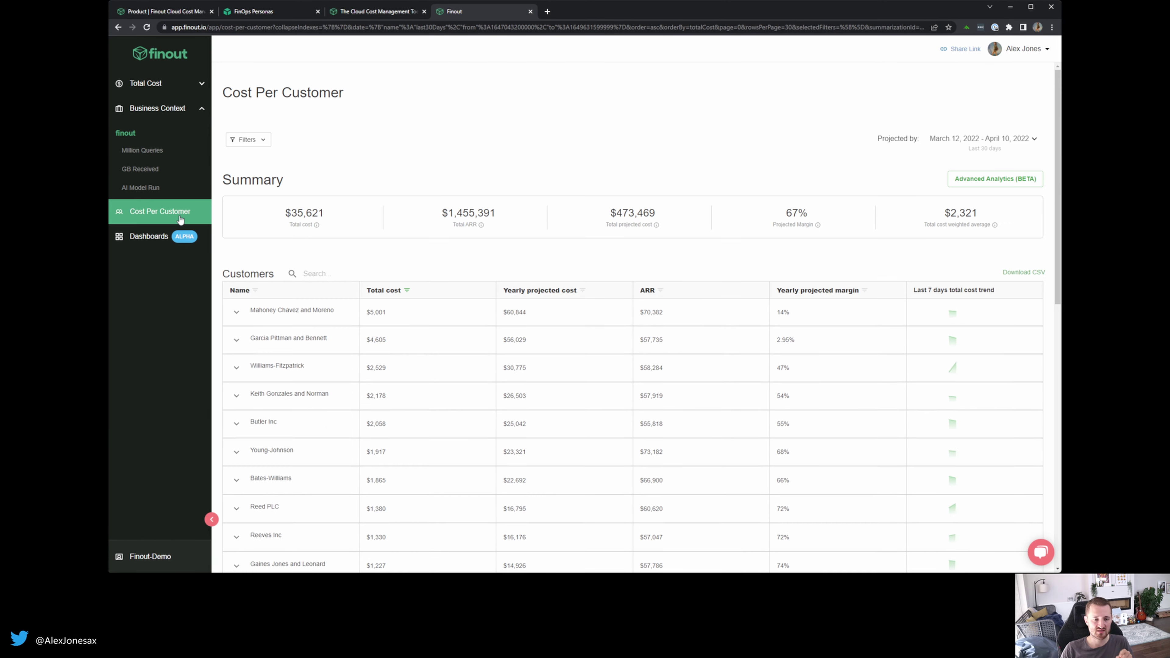
- Open the Coverage dashboard, placing AWS Total cost at top left and Cost by service at top right
click(159, 238)
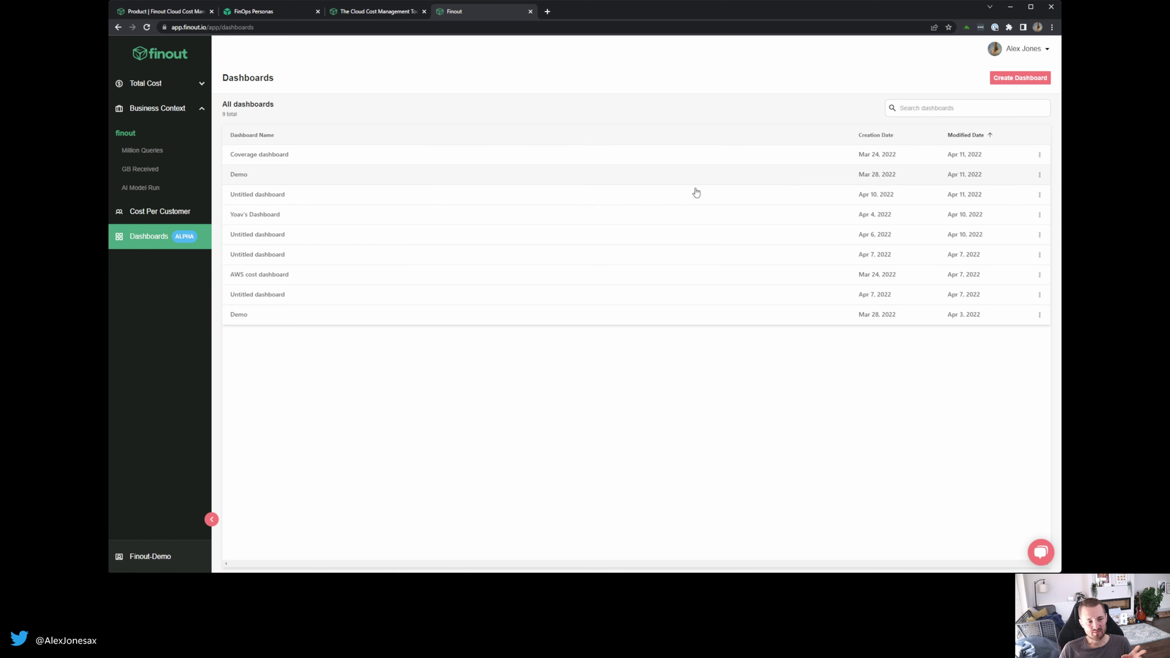
click(263, 156)
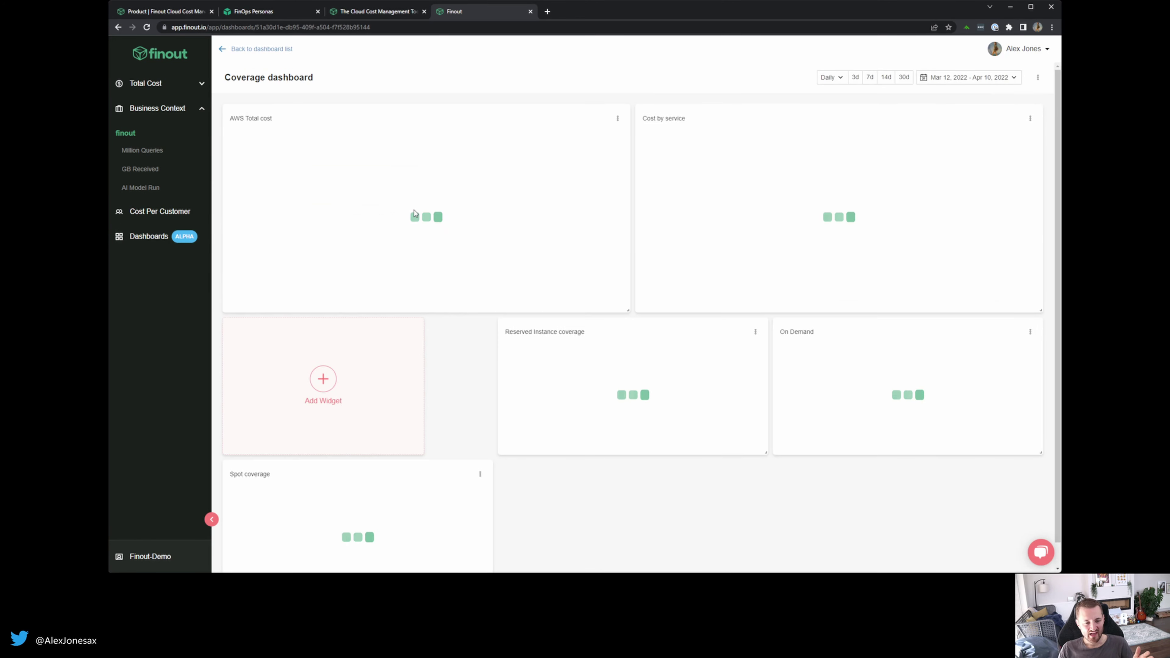
drag(496, 130, 546, 152)
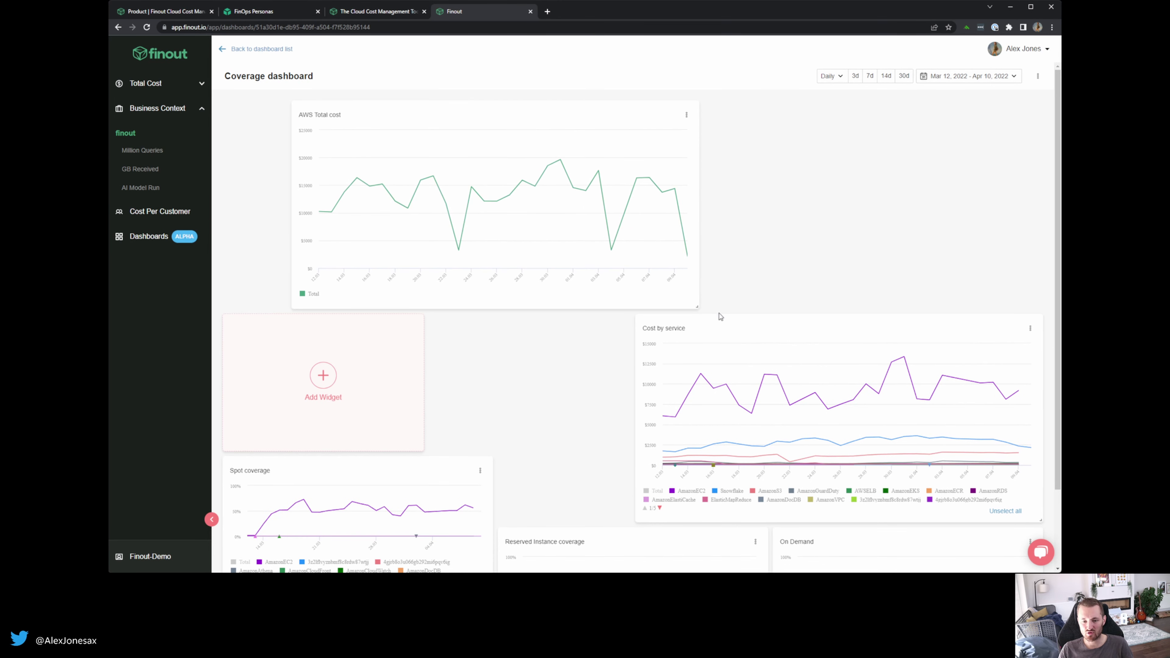
drag(722, 318, 751, 115)
drag(532, 323, 444, 120)
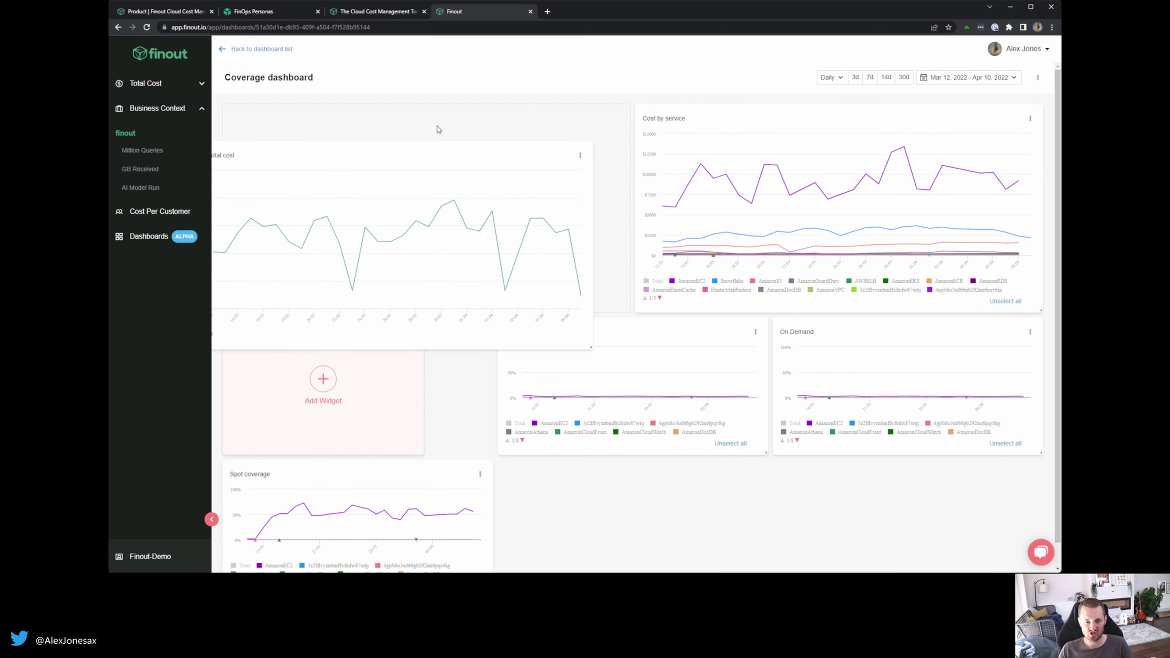
click(755, 332)
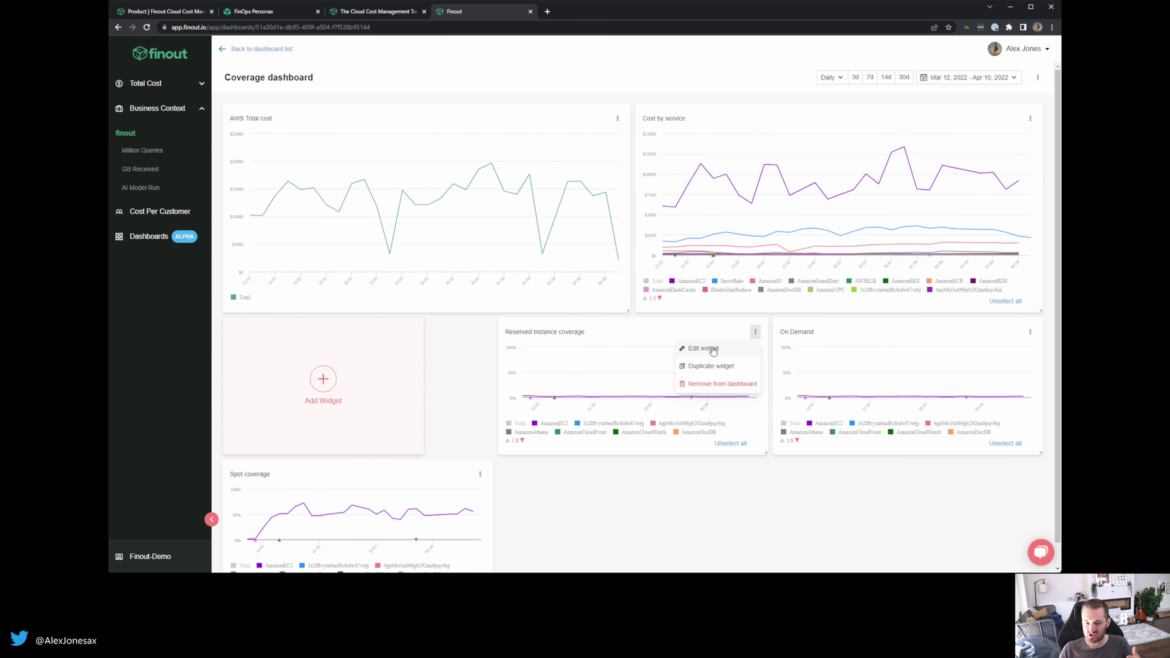
click(704, 348)
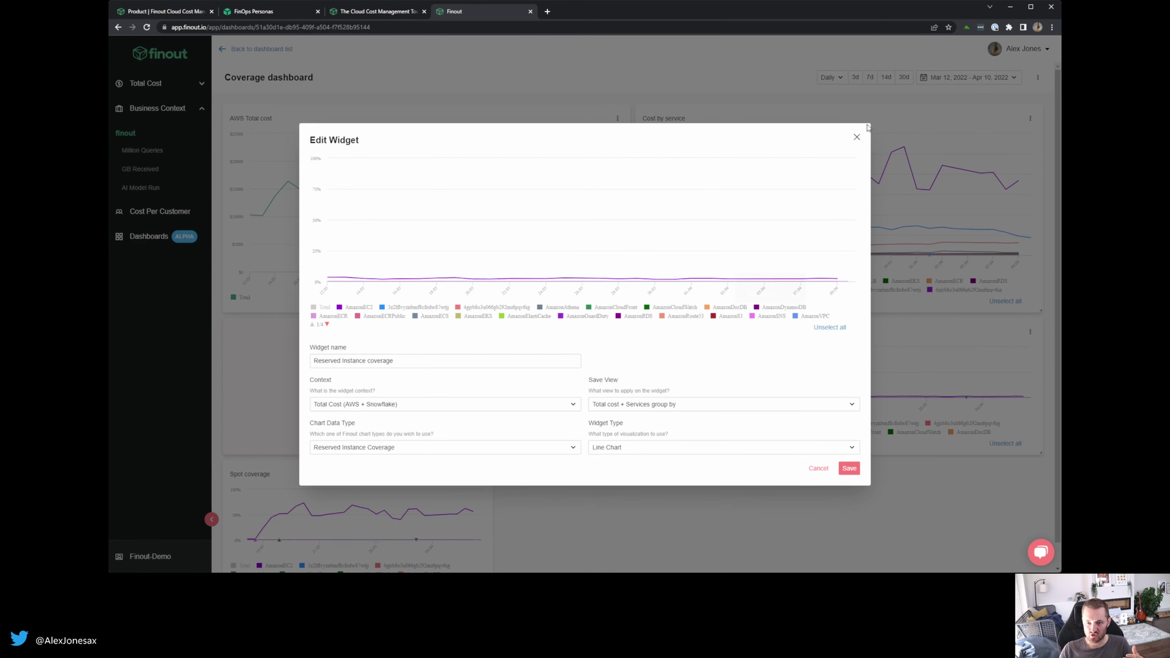
click(857, 138)
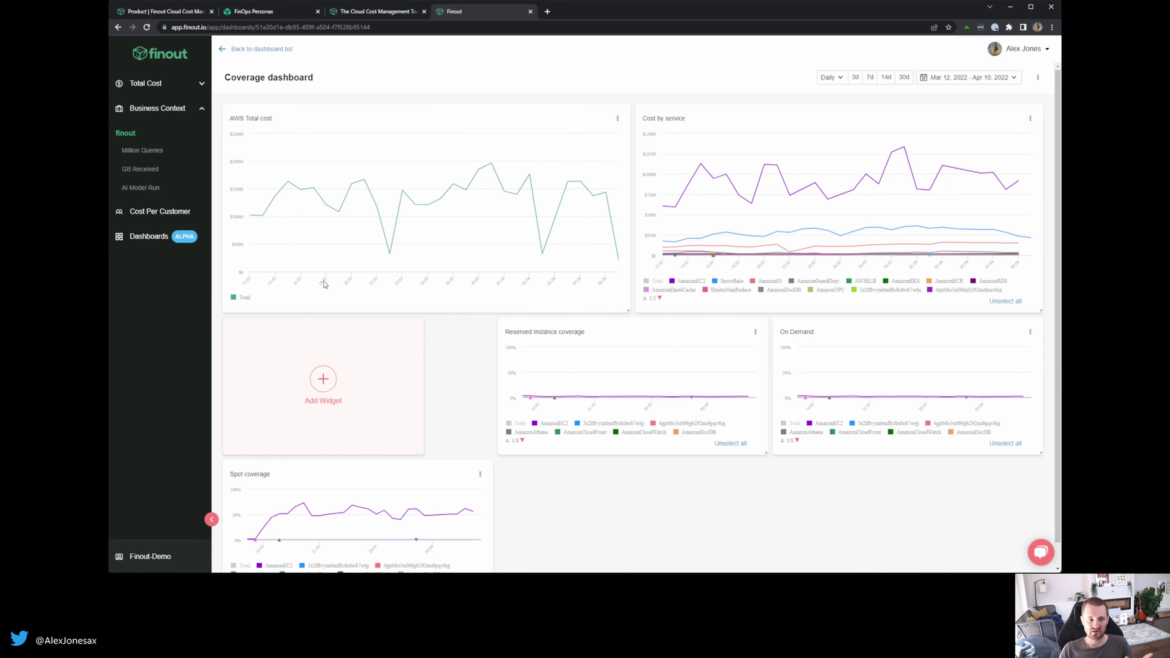
scroll(311, 238, down, 1)
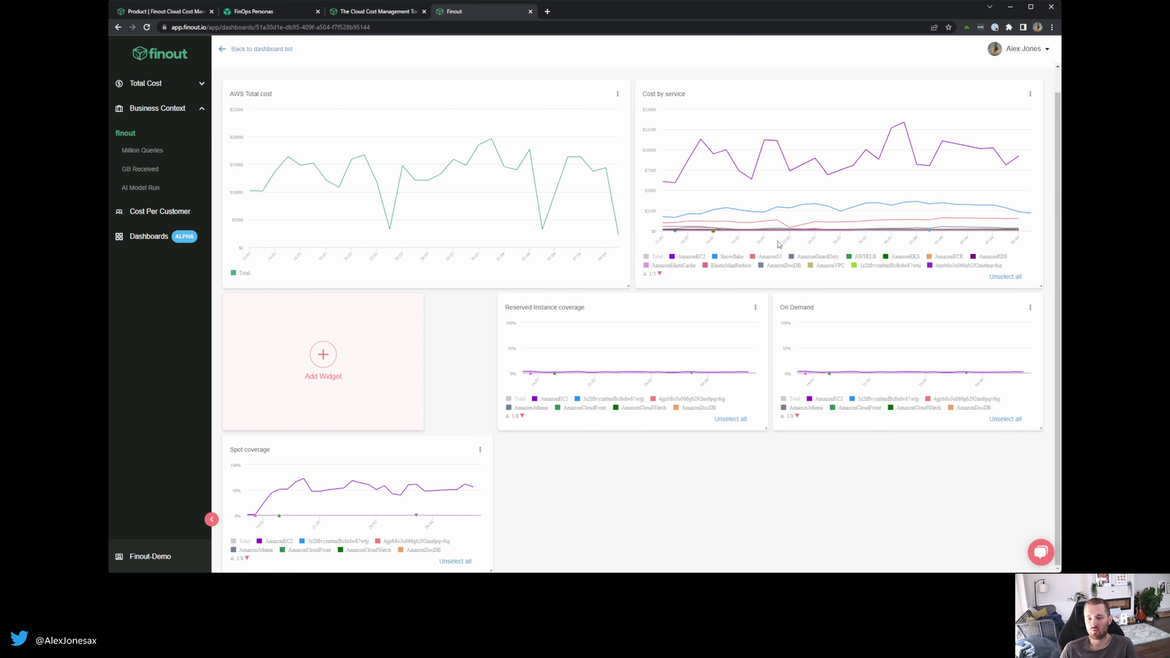
scroll(785, 243, up, 2)
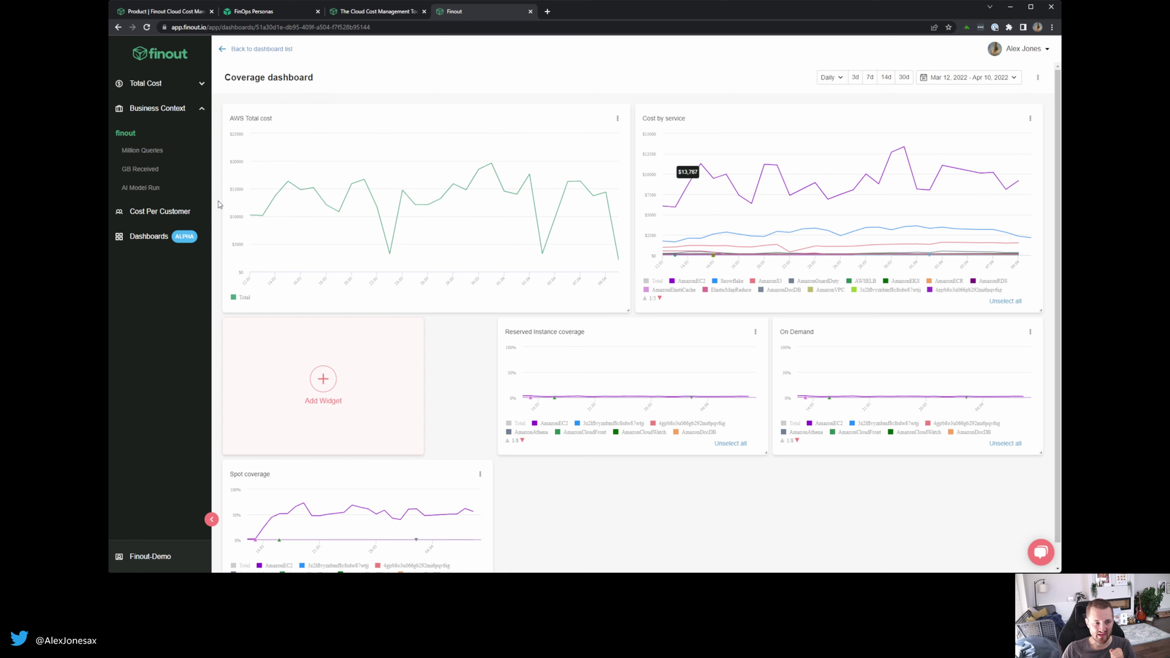
- Collapse Business Context and open the AI Models cost context under Total Cost
click(167, 109)
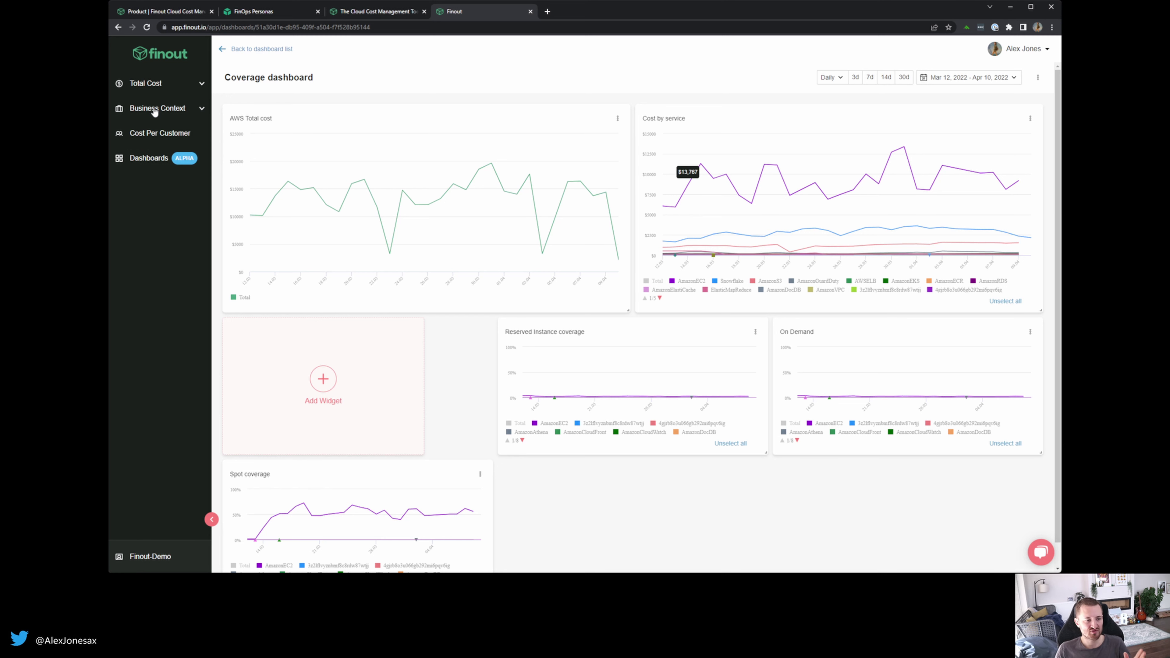
click(158, 87)
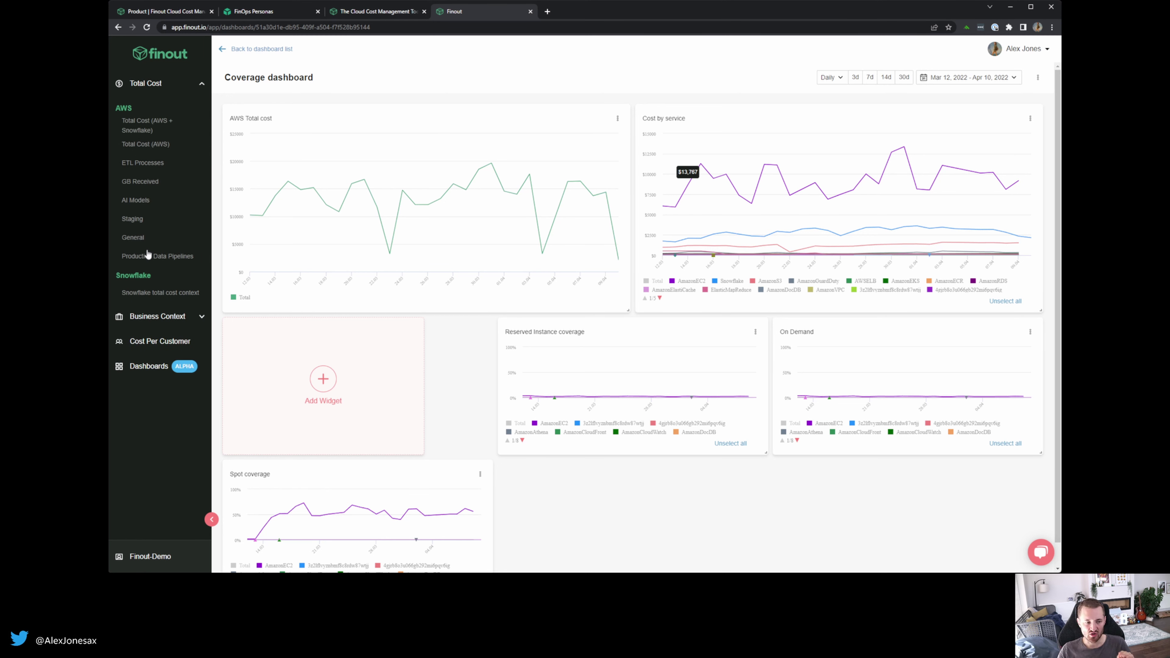
click(154, 201)
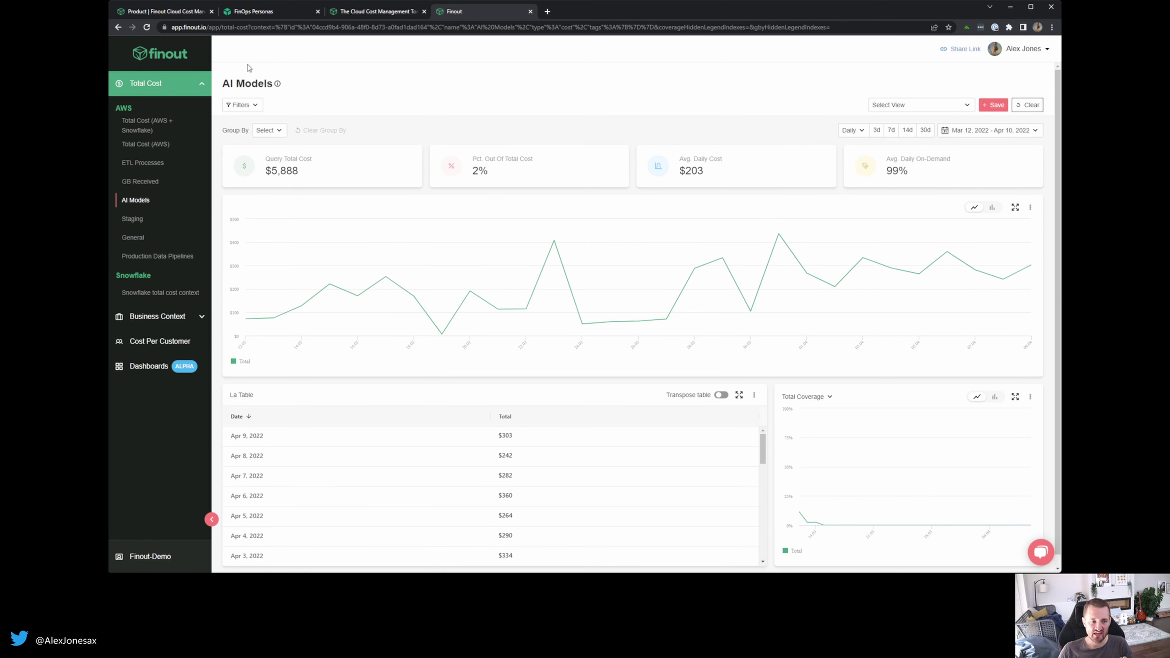
- Group AI Models costs by Kubernetes Resource
click(266, 131)
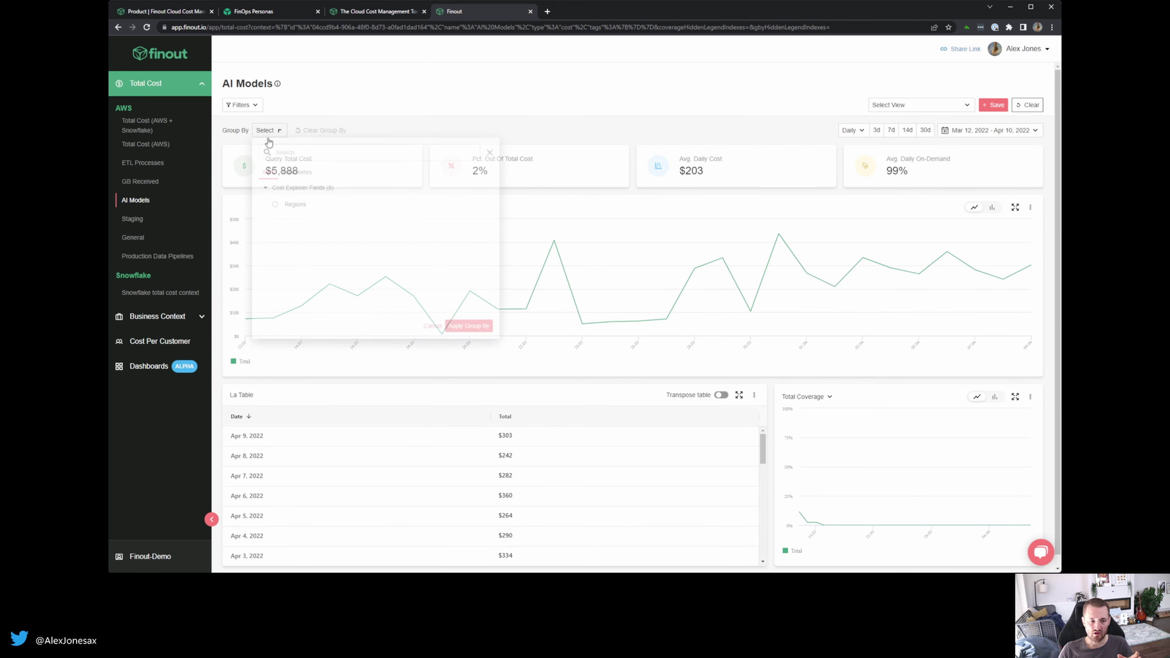
click(294, 177)
click(293, 209)
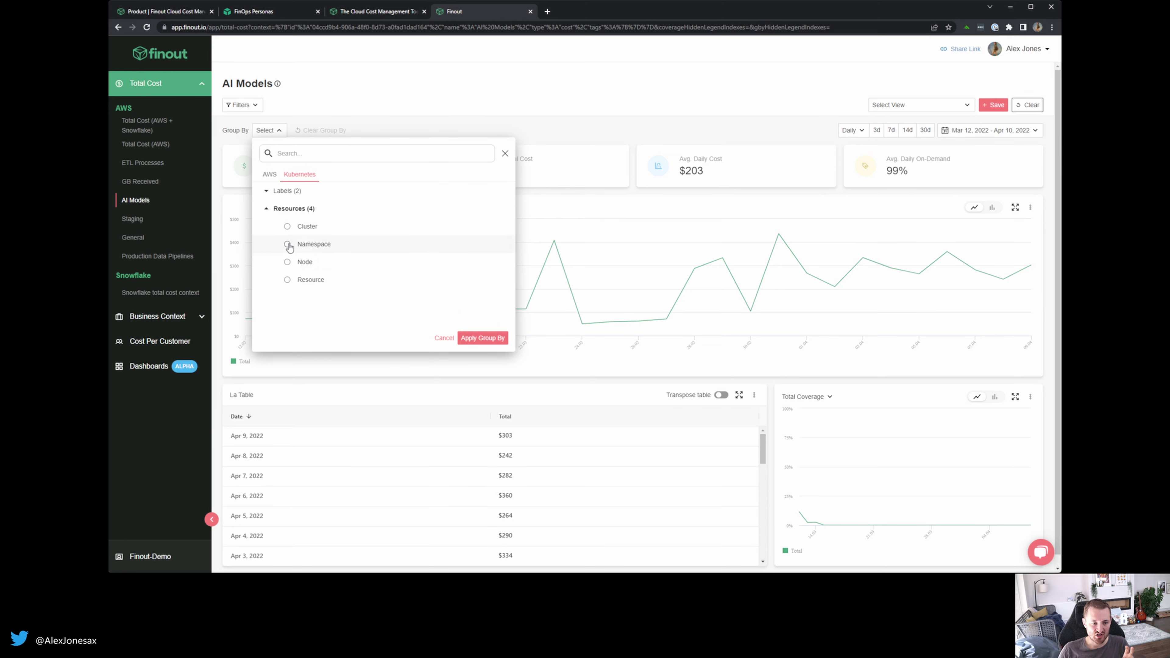
click(287, 280)
click(483, 338)
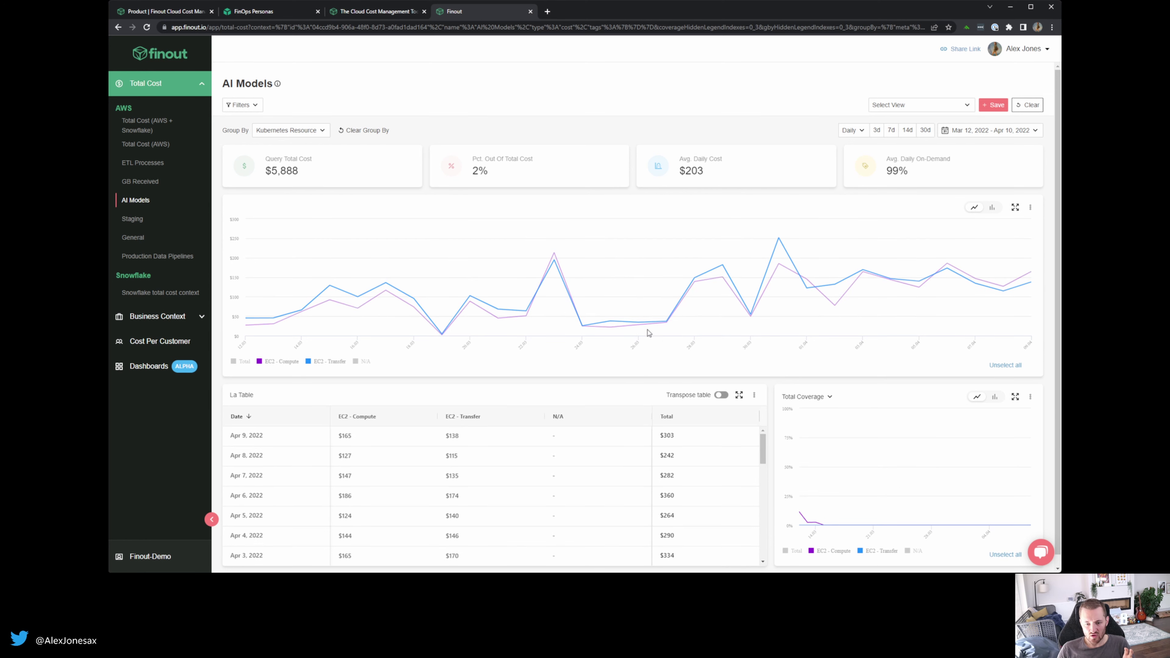
mouse_move(681, 310)
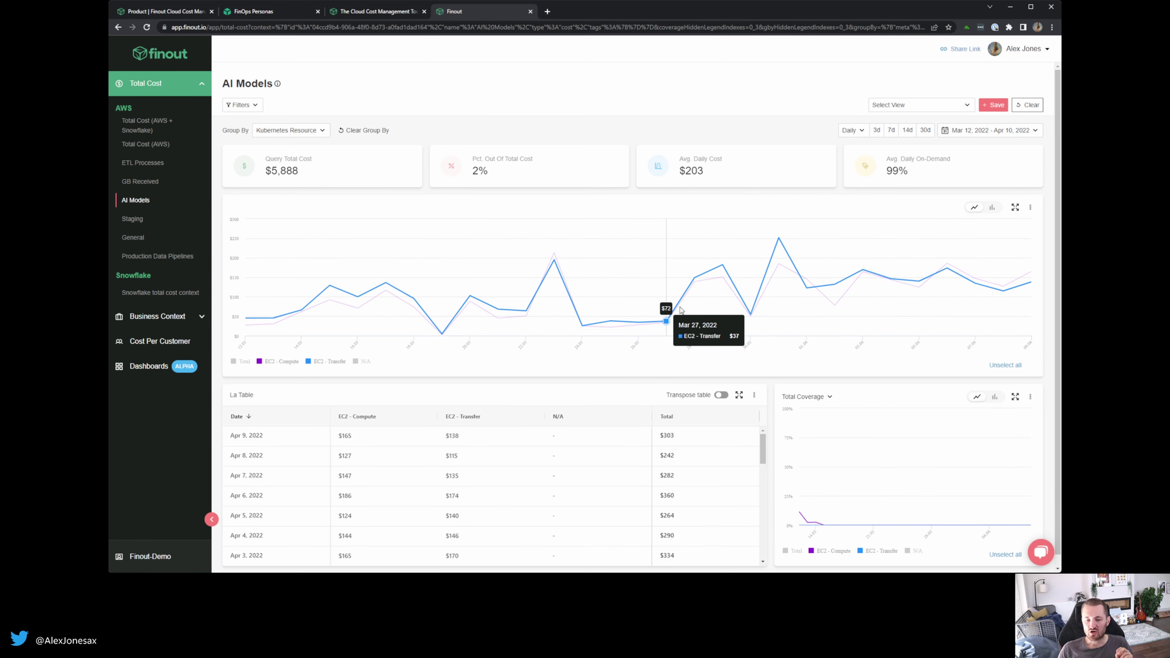